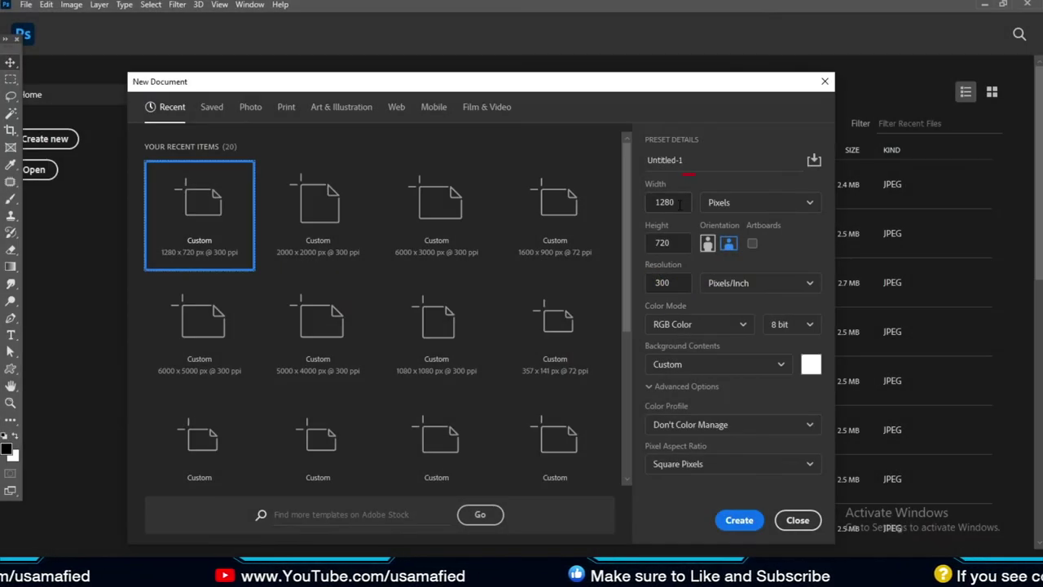
Create a new 5000 × 3000 px document.
type("000")
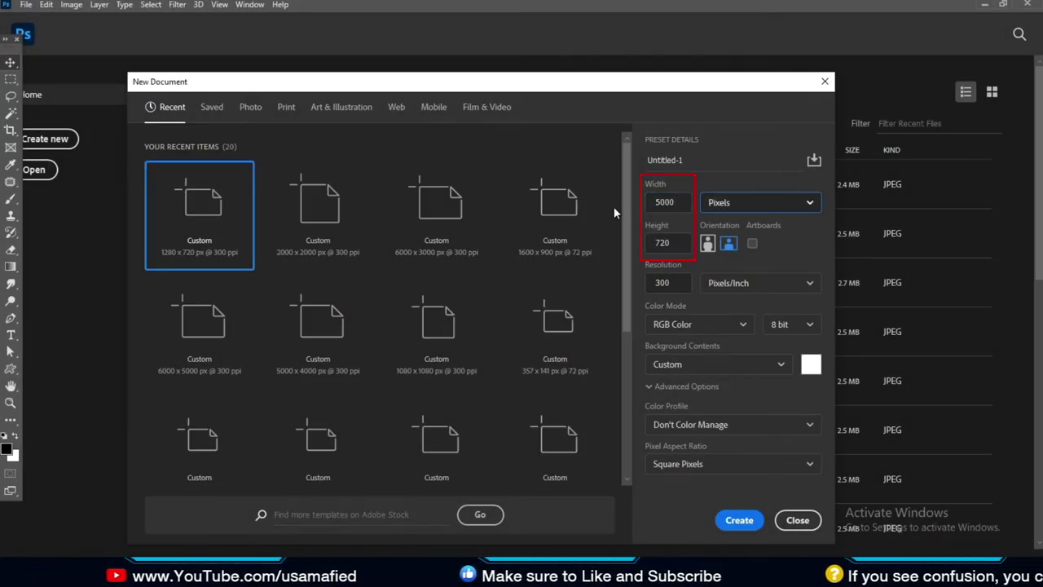
key("Tab")
type("5000")
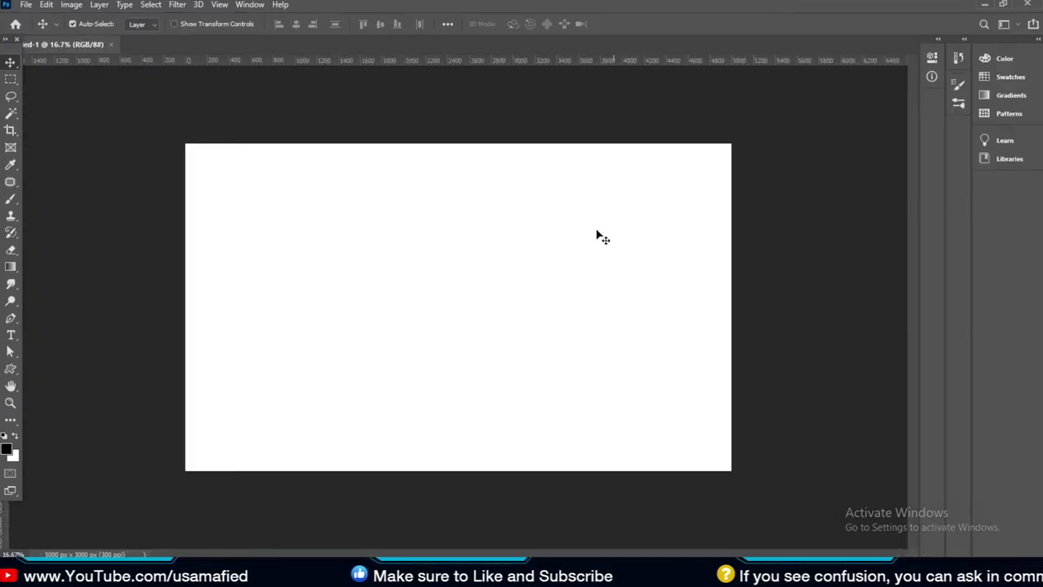
Show the Layers panel from the Window menu and dock it beside the canvas.
left_click(245, 5)
left_click(286, 281)
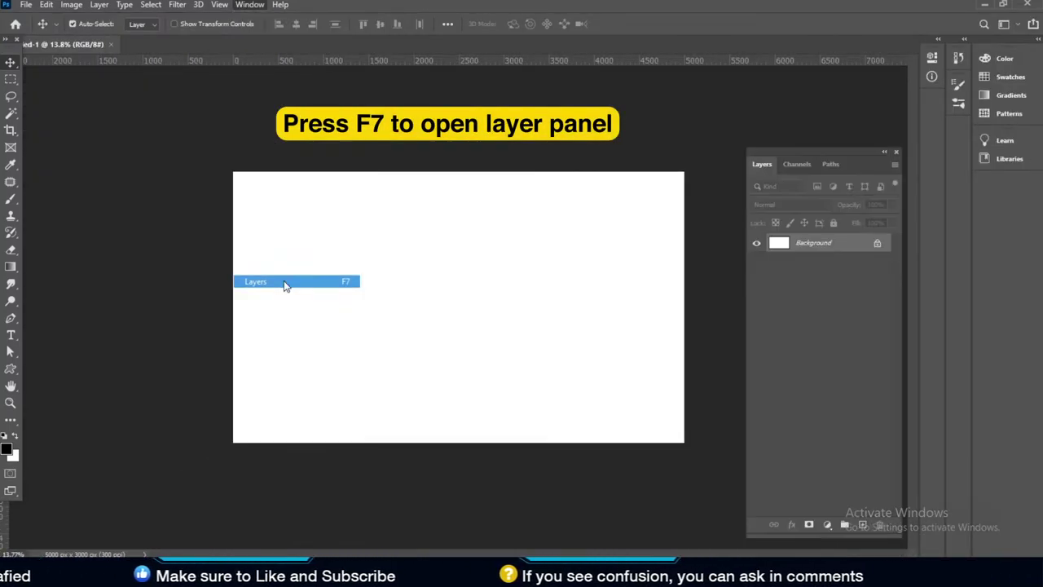
left_click_drag(848, 156, 965, 78)
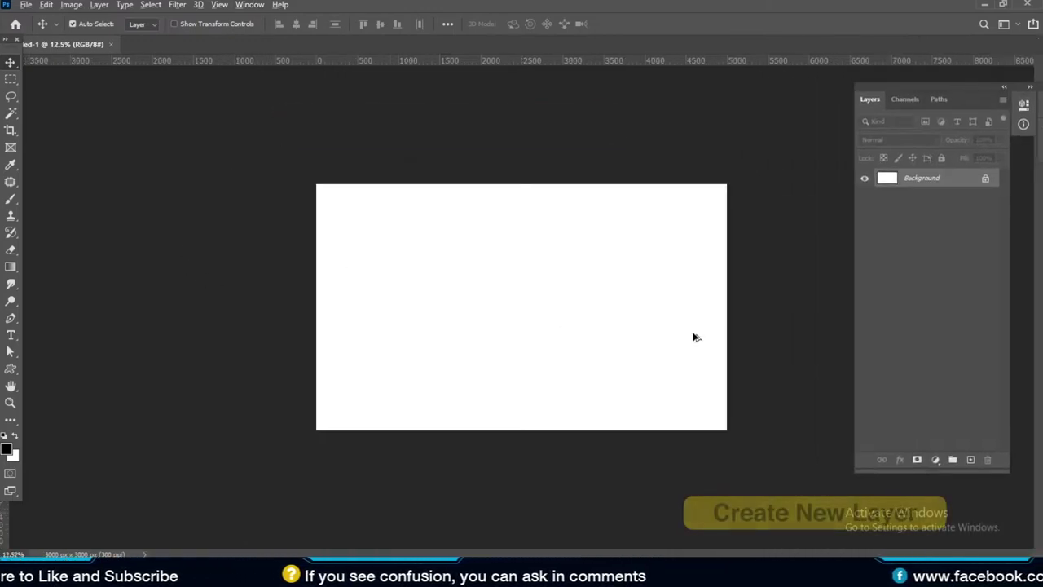
Fill a new Layer 1 solid black (#000000) with the Paint Bucket, then add an empty Layer 2.
left_click(970, 460)
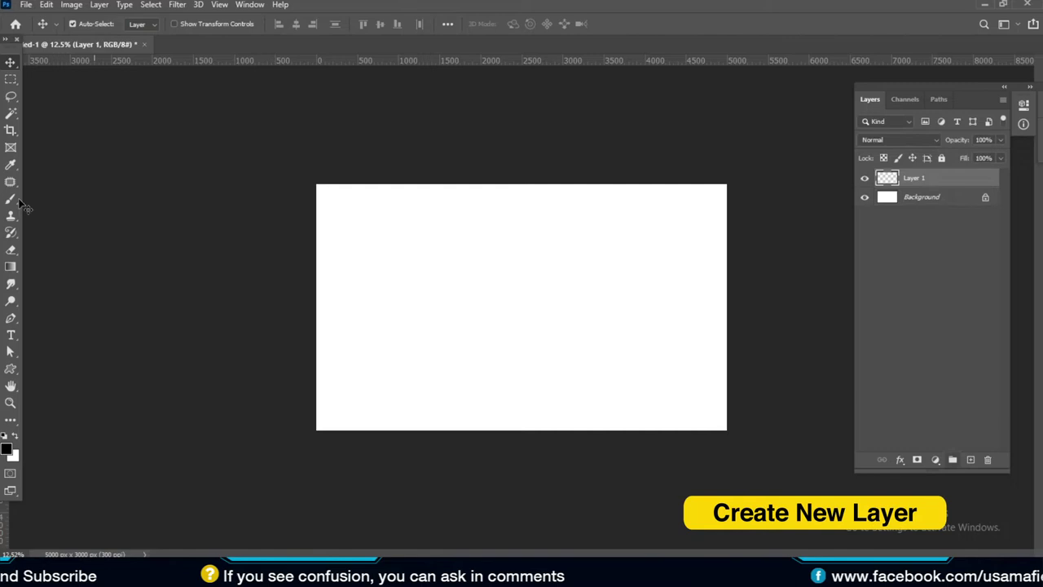
left_click(11, 266)
left_click(62, 280)
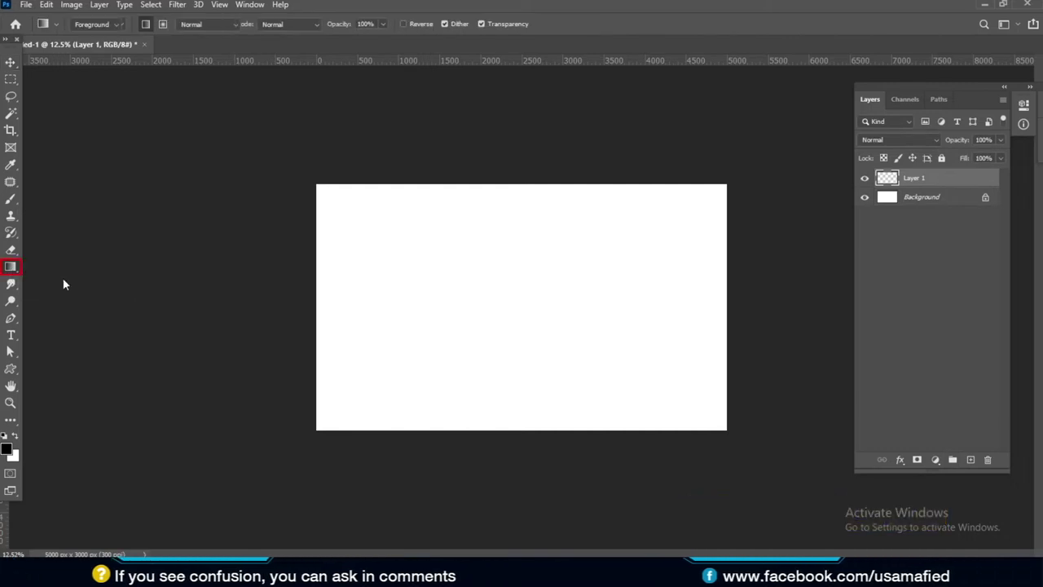
left_click(7, 448)
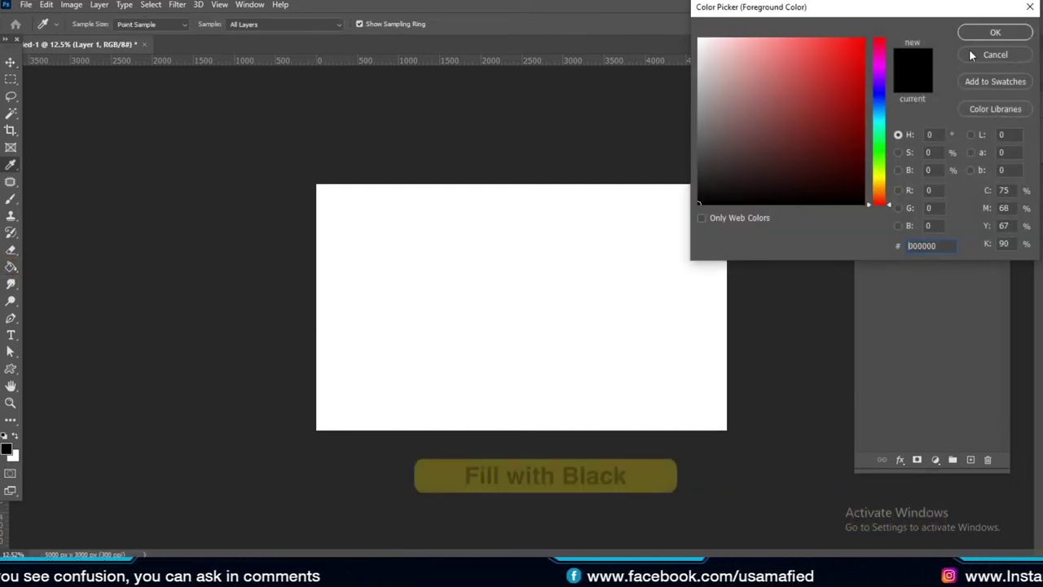
left_click(995, 32)
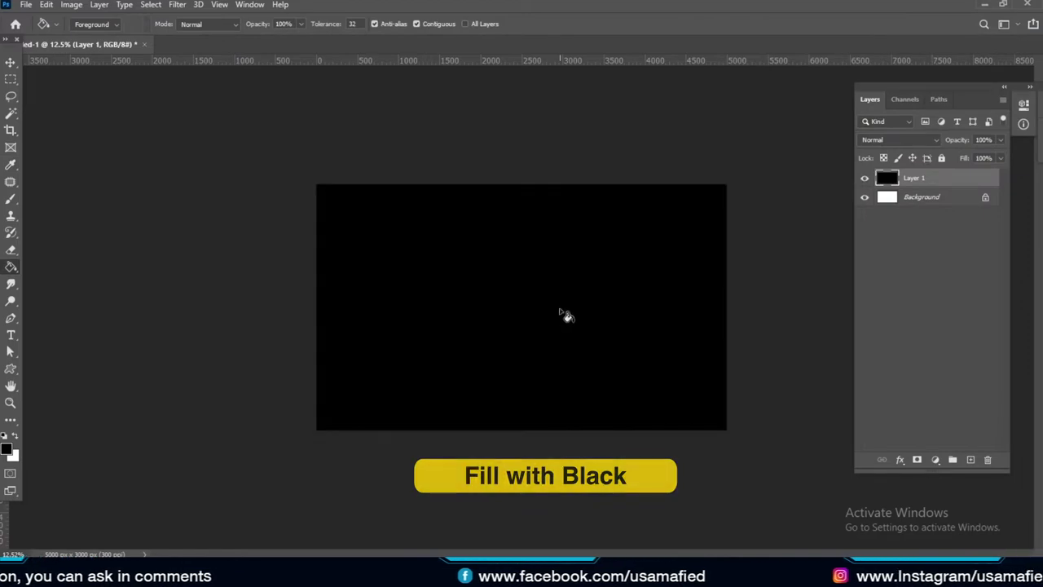
left_click(11, 62)
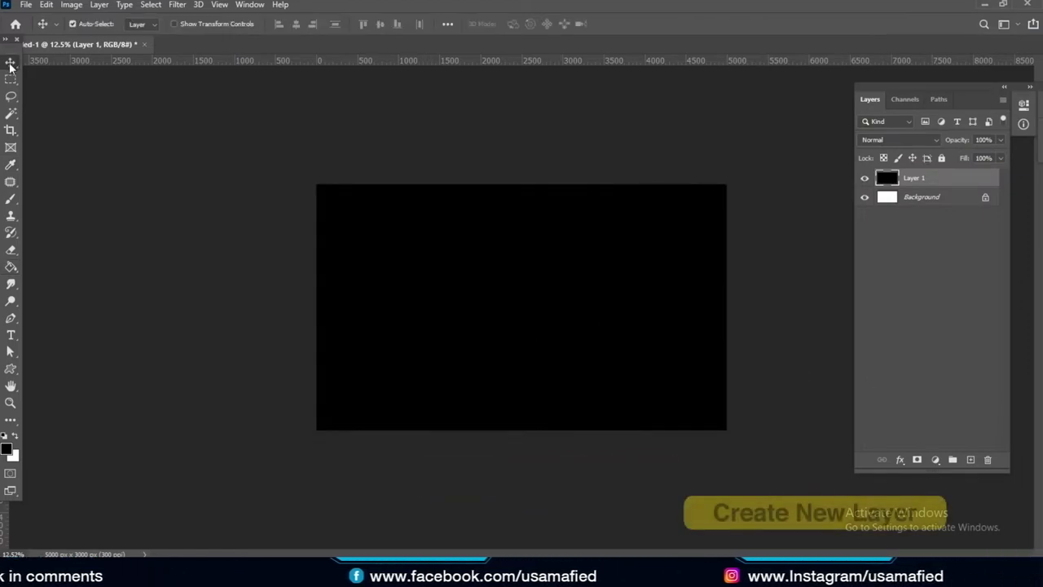
left_click(971, 461)
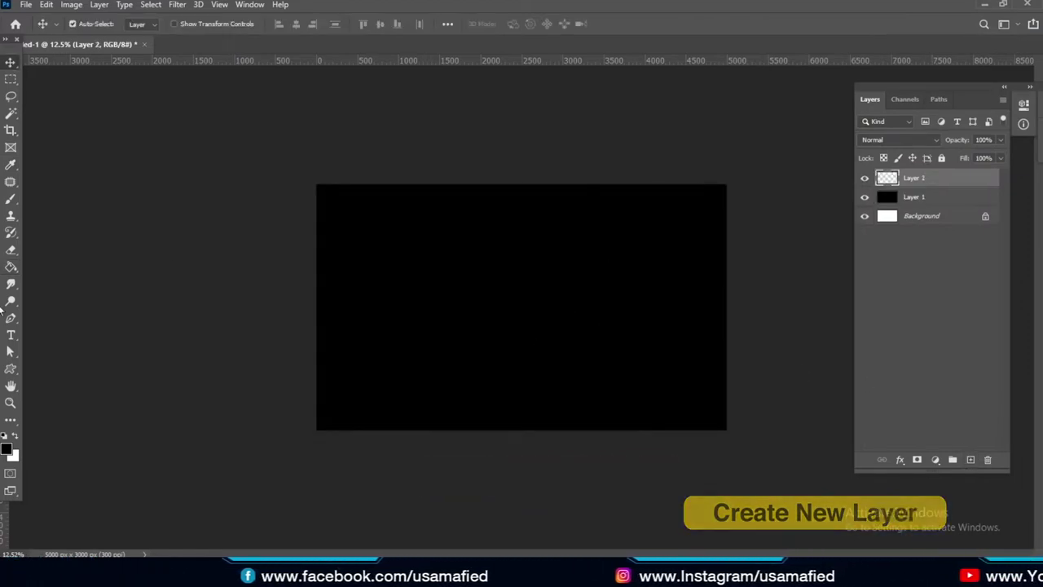
Paint one soft round white dab, about 1102 px at 0% hardness, at the canvas centre.
left_click(12, 201)
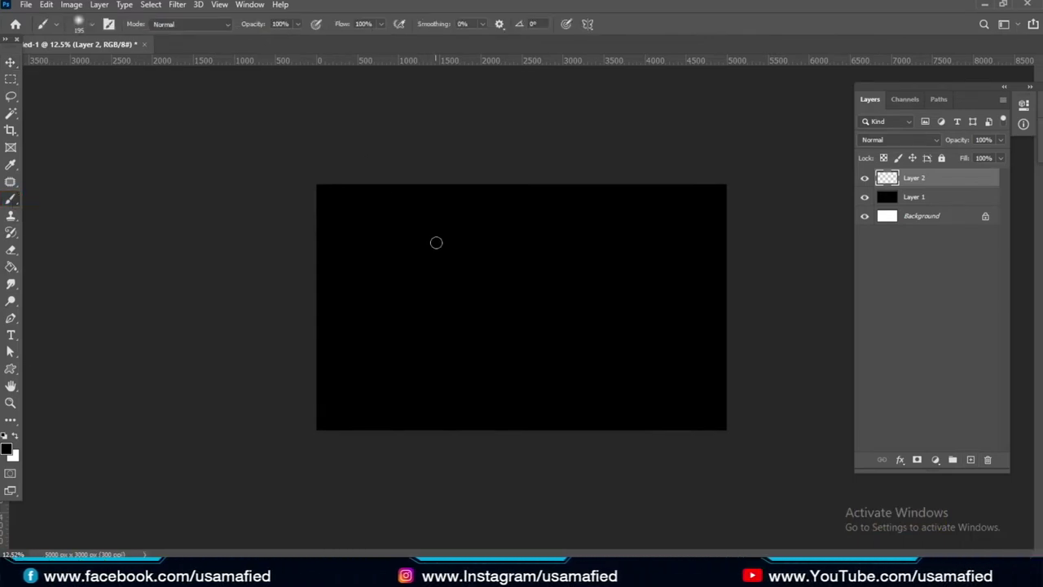
left_click(91, 26)
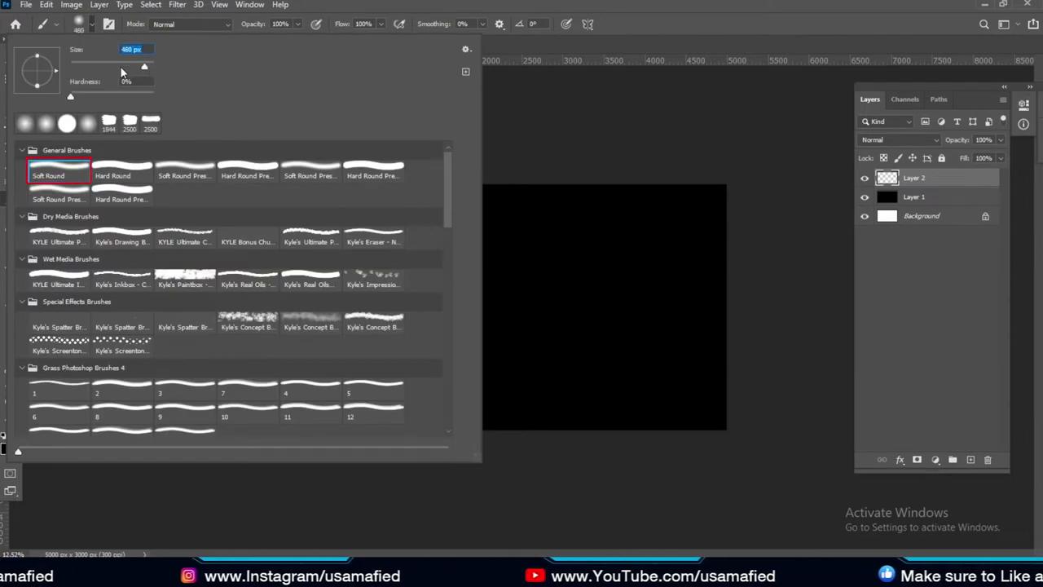
left_click_drag(147, 64, 149, 65)
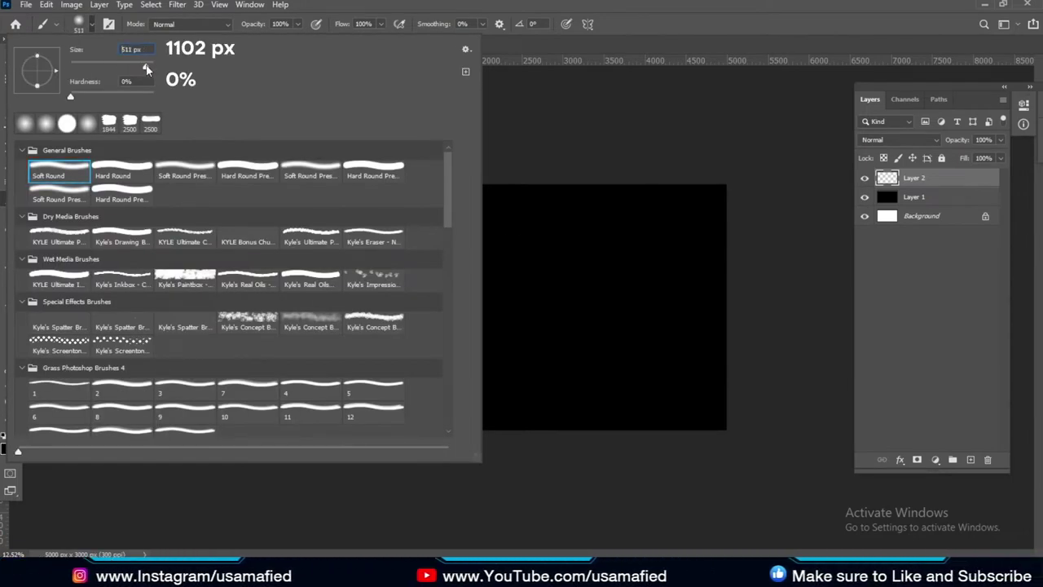
left_click(595, 375)
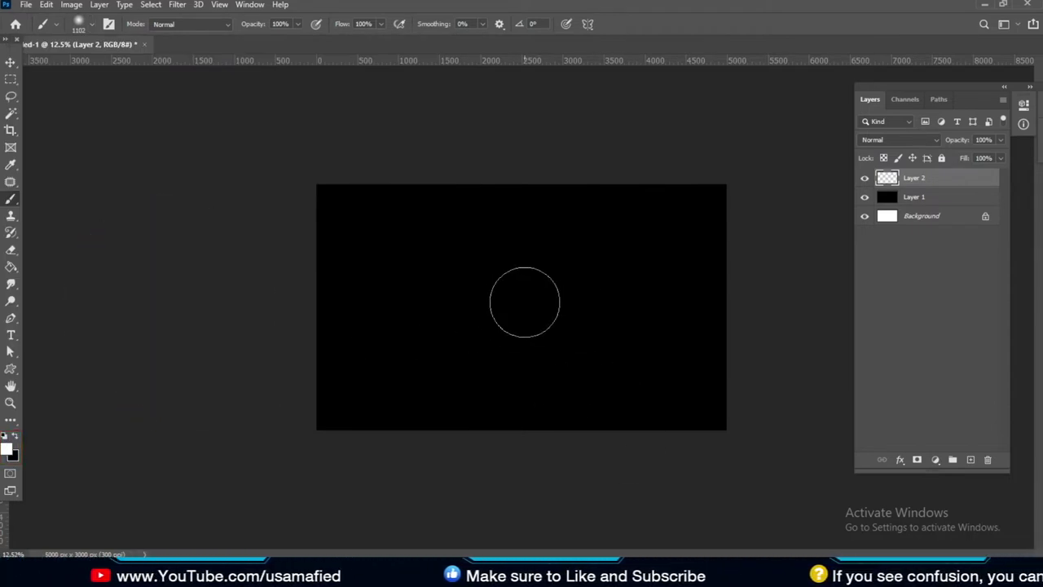
left_click(525, 302)
left_click(11, 62)
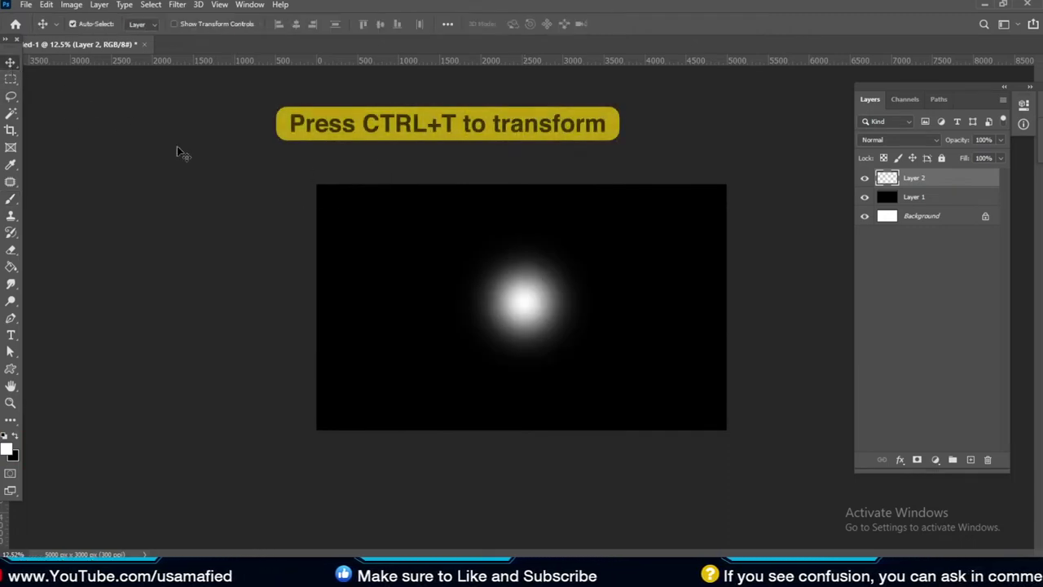
Free-transform the white glow, squashing it into a flat horizontal ellipse.
key("ctrl+t")
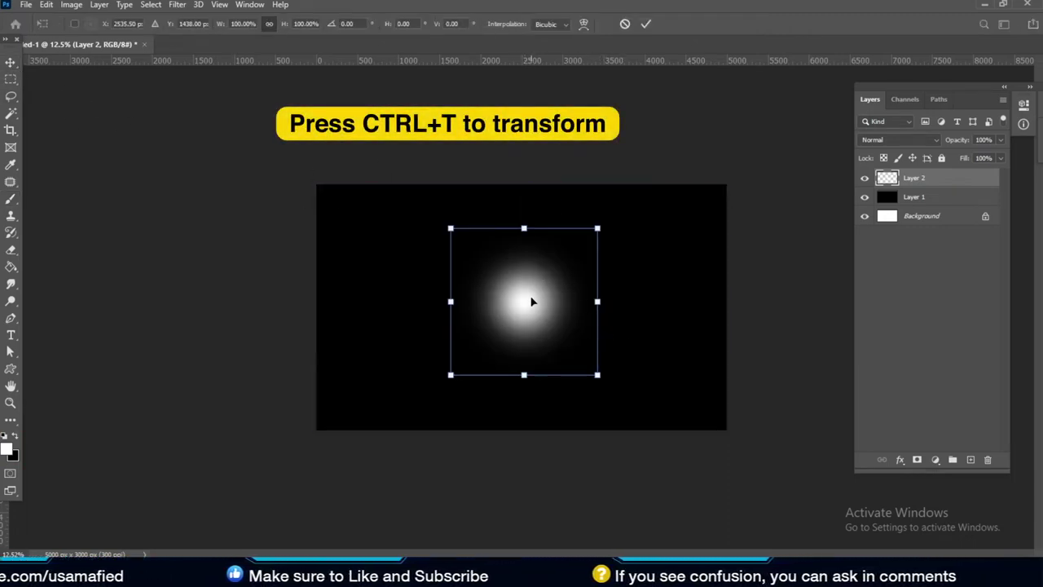
left_click_drag(532, 301, 525, 301)
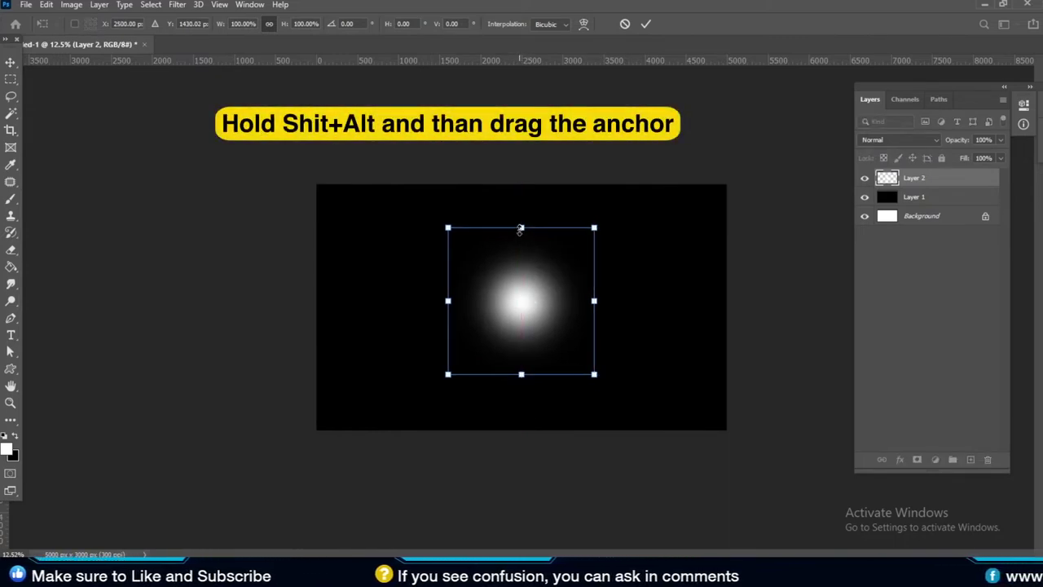
mouse_move(521, 228)
left_mouse_down()
mouse_move(544, 293)
mouse_move(724, 298)
mouse_move(711, 300)
left_mouse_up()
left_click_drag(522, 292, 529, 282)
key("Return")
Move the flattened glow near the canvas bottom and stretch it wider.
left_click_drag(559, 334, 559, 443)
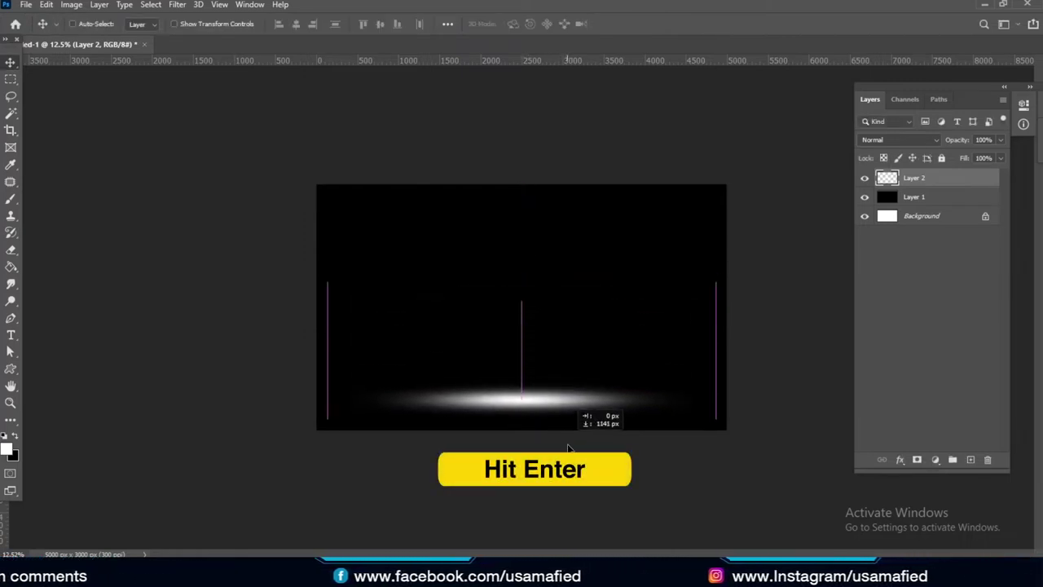
key("ctrl+t")
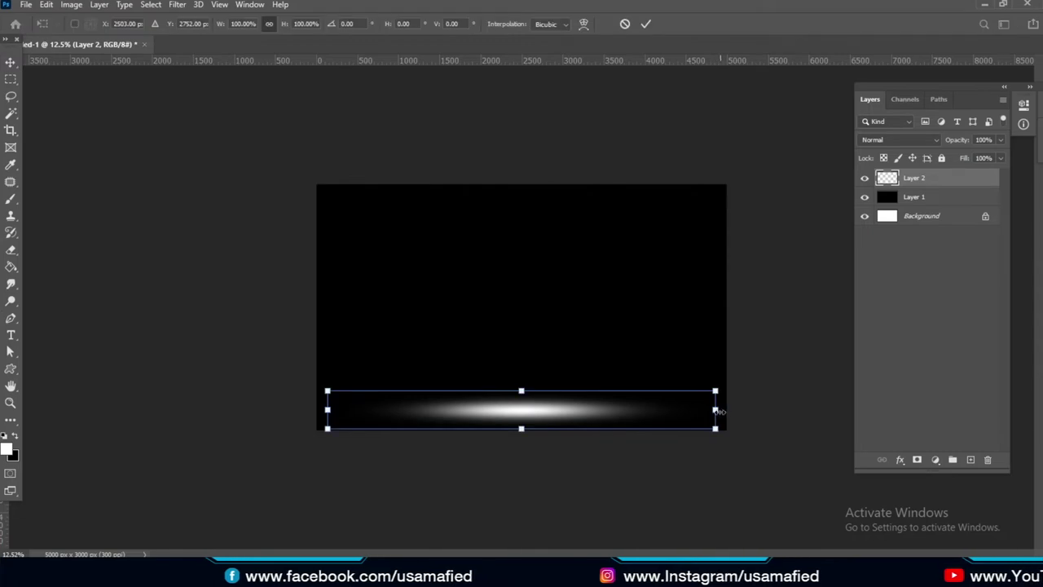
left_click_drag(716, 410, 739, 410)
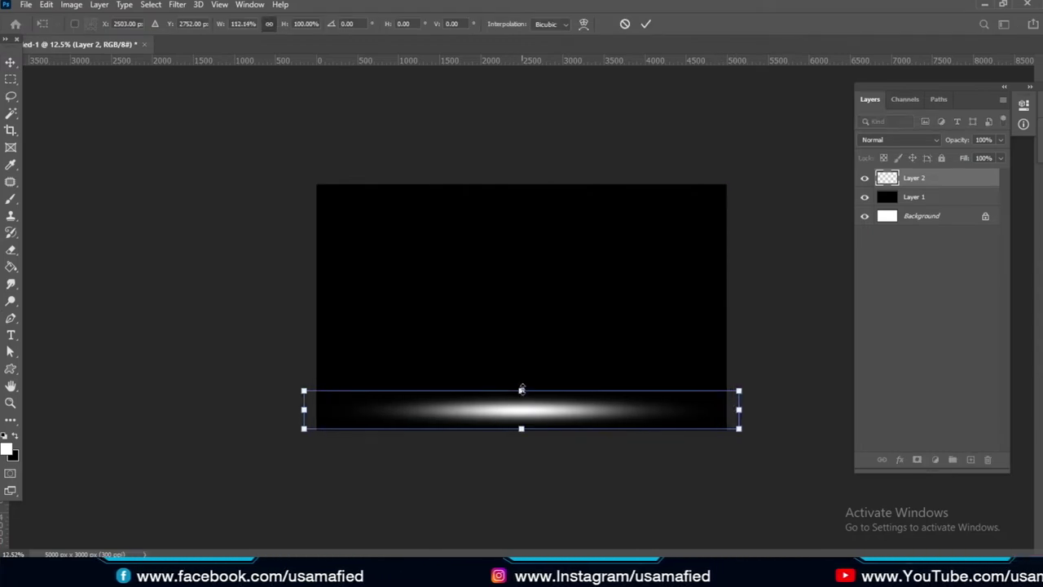
left_click_drag(522, 390, 522, 384)
key("Return")
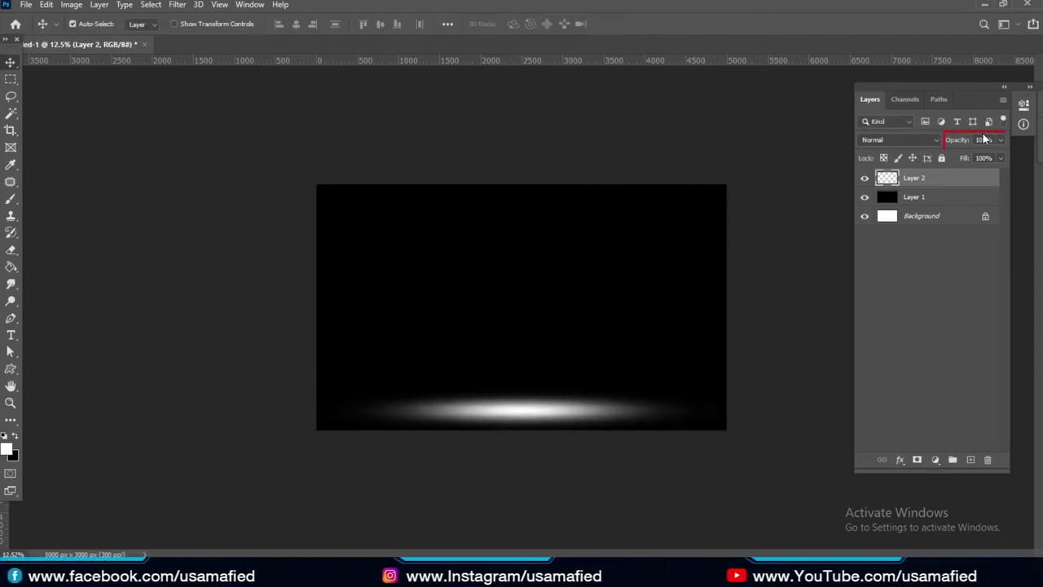
Duplicate Layer 2 and scale the copy larger and wider from its centre.
type("2")
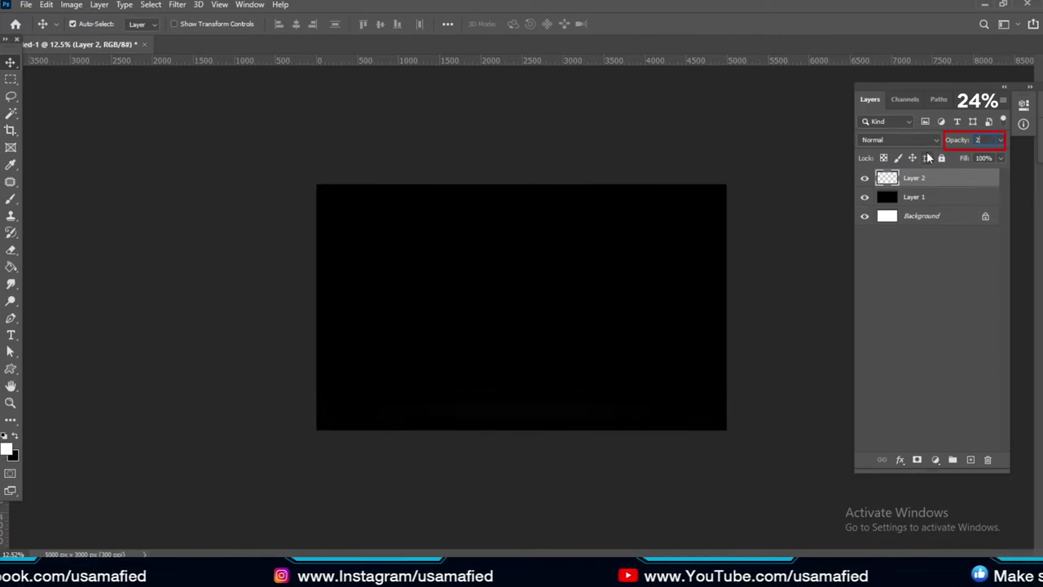
type("4")
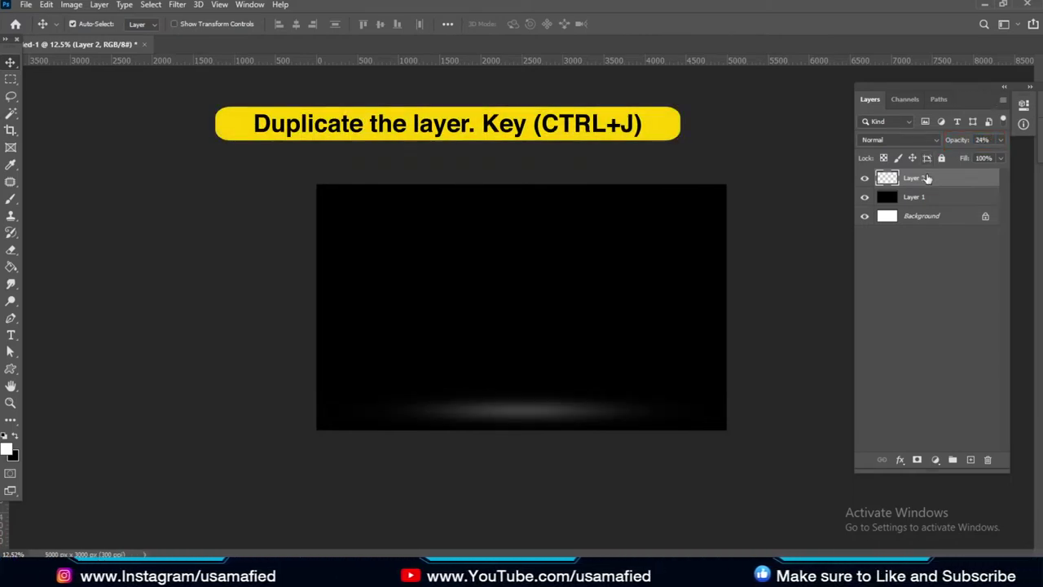
right_click(926, 178)
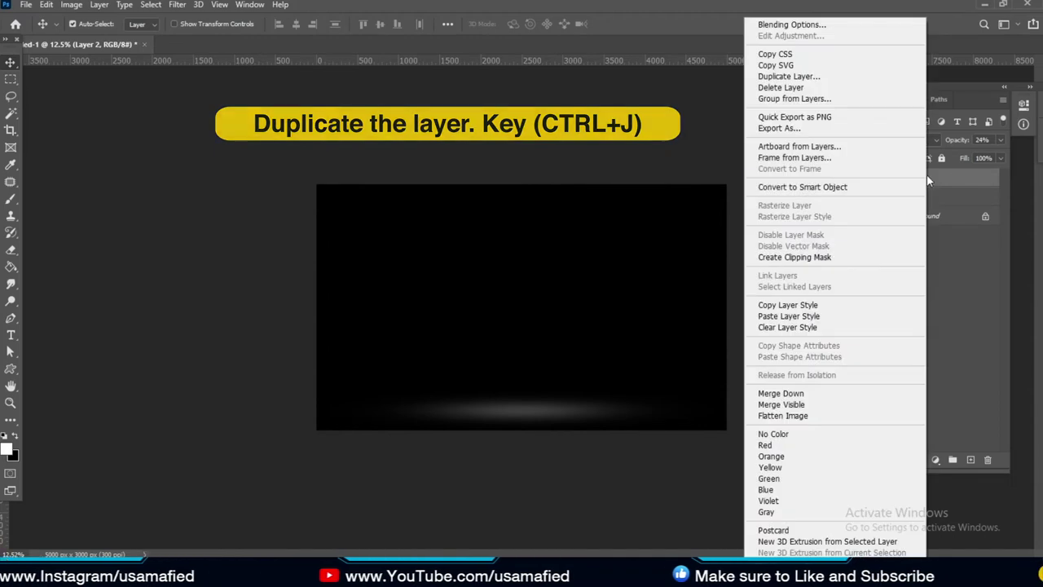
left_click(778, 77)
left_click(627, 150)
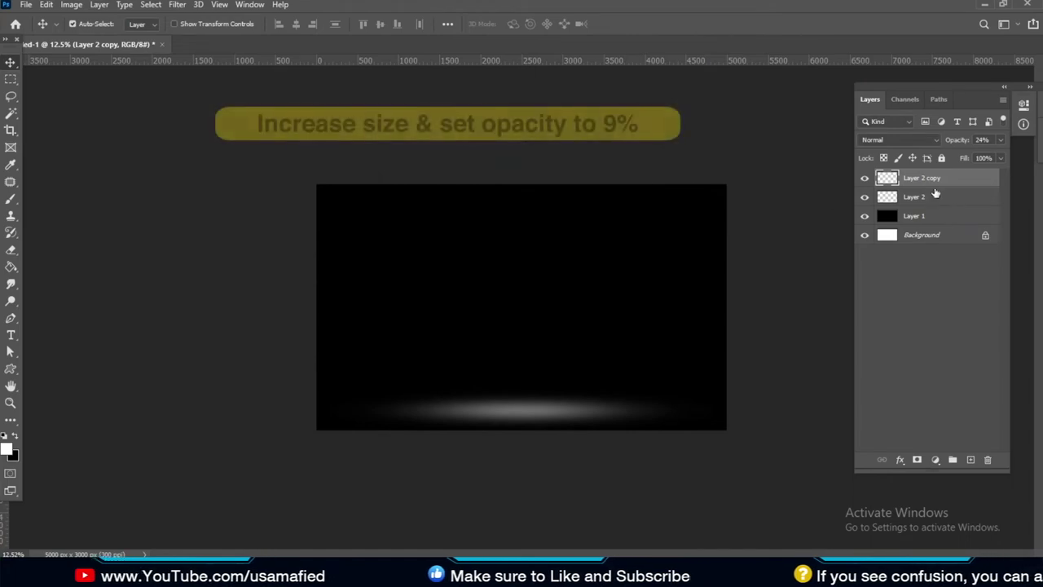
key("ctrl+t")
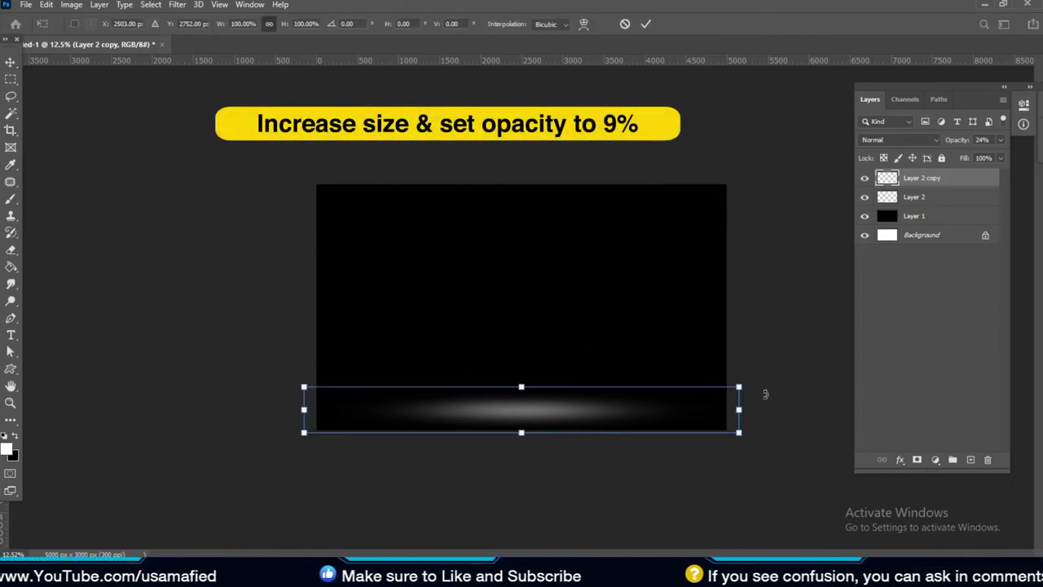
left_click_drag(739, 387, 831, 310)
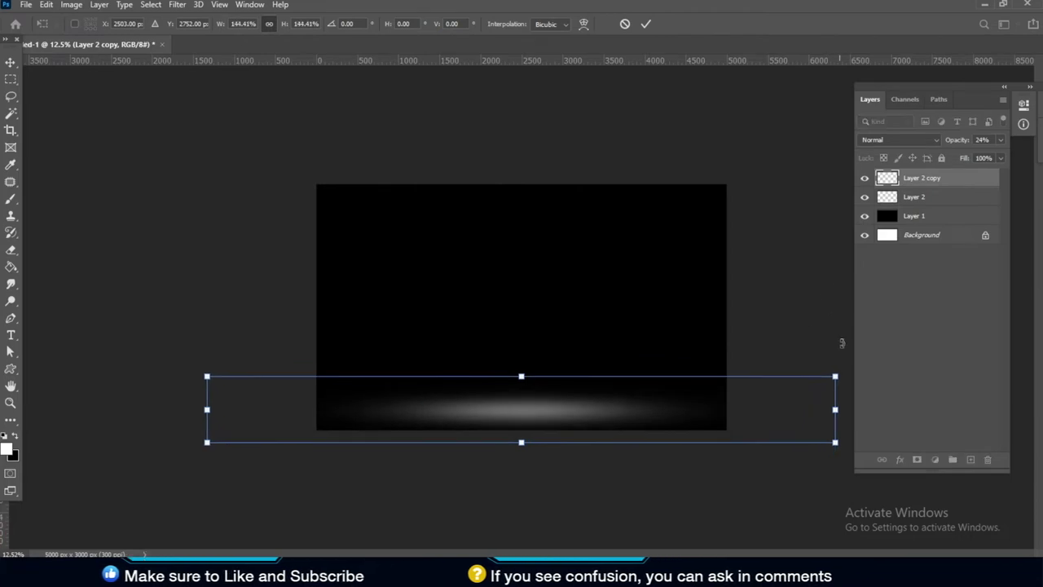
left_click_drag(835, 377, 864, 325)
key("Return")
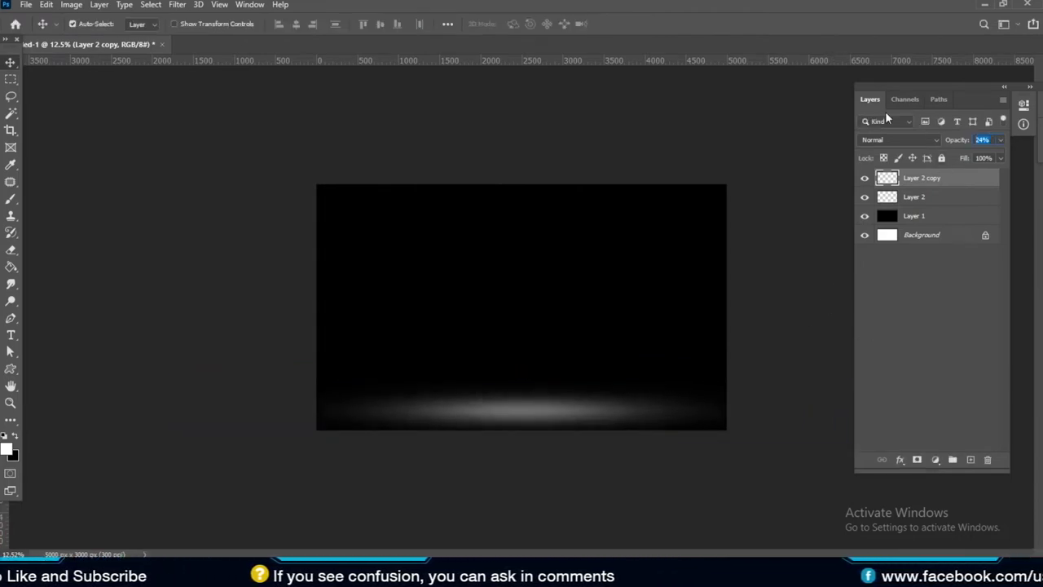
Set Layer 2 copy opacity to 9% and move it below Layer 2.
type("11")
key("Return")
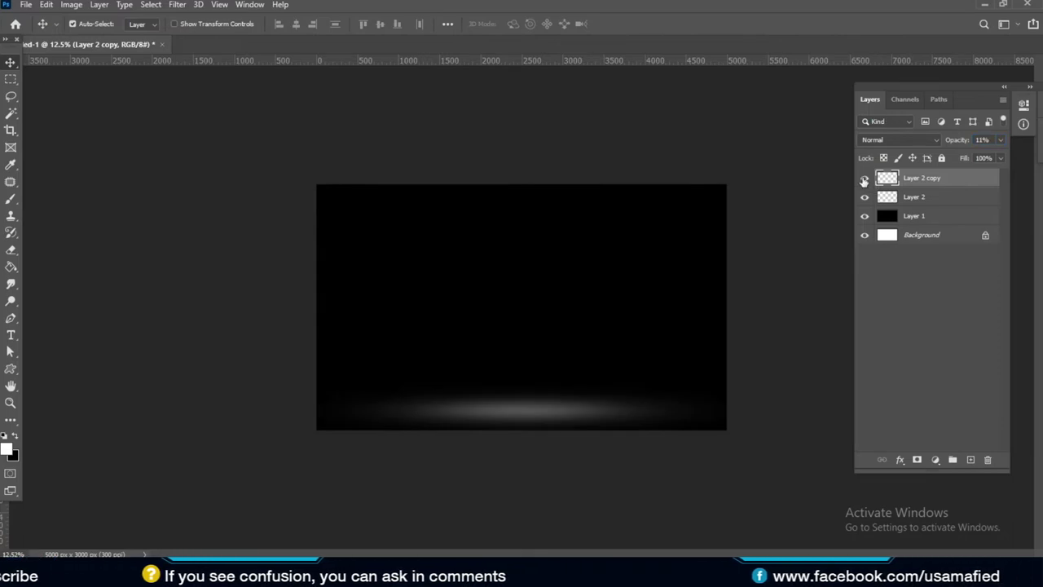
left_click(865, 177)
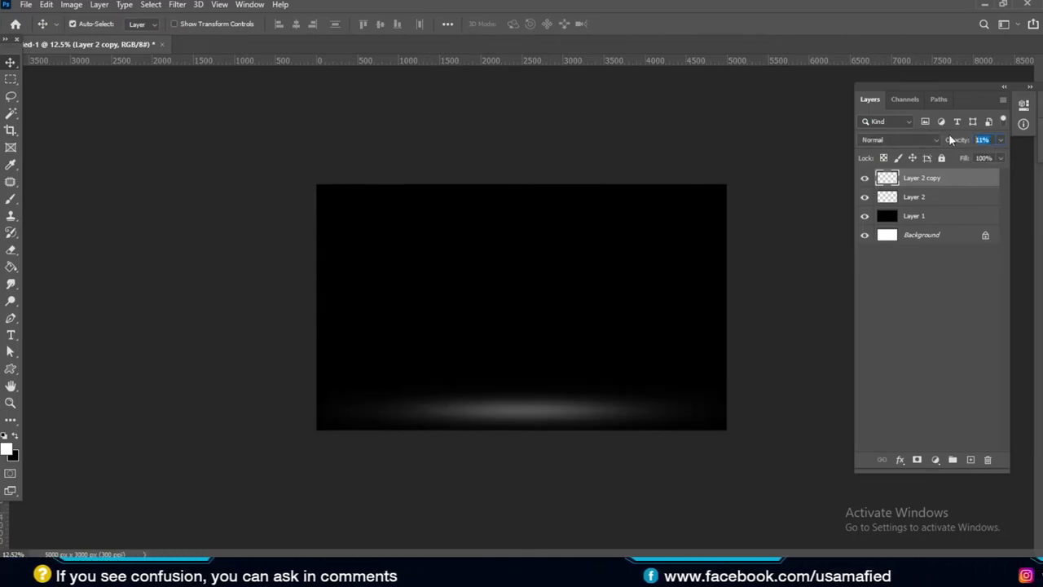
type("9")
key("Return")
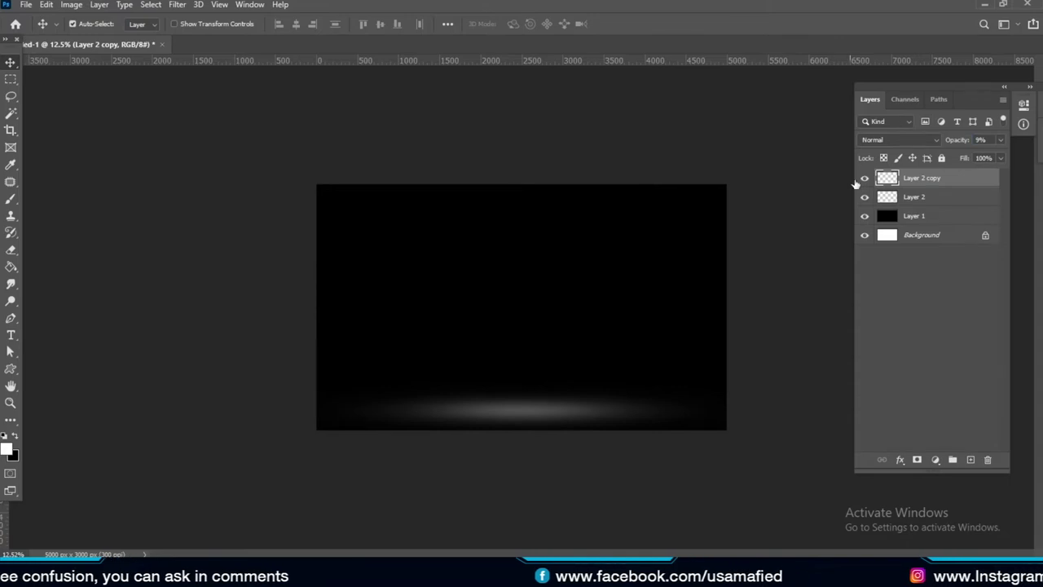
left_click_drag(926, 181, 923, 204)
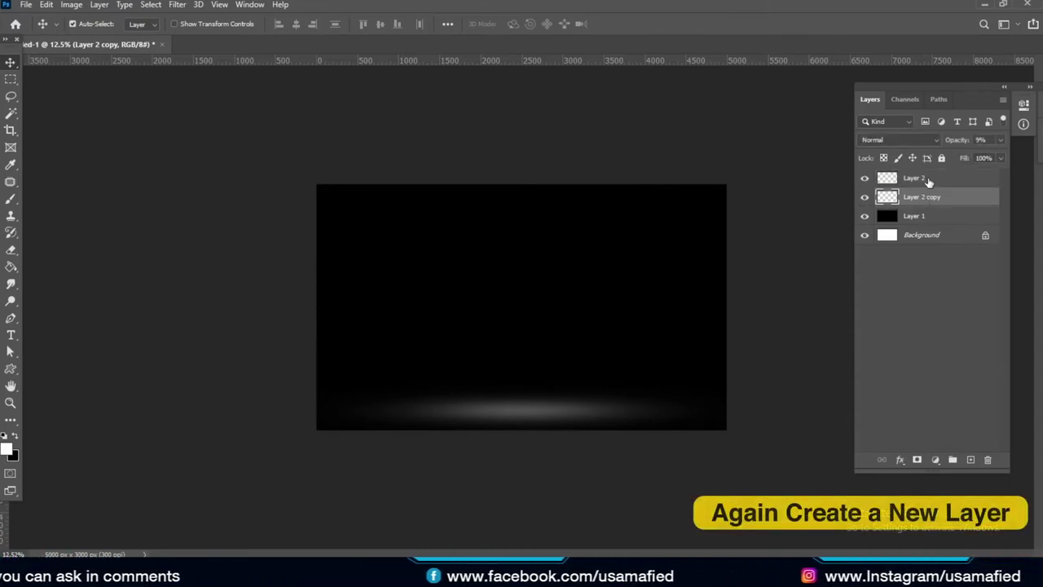
Add a new Layer 3 above Layer 2 and paint a soft white dab at the canvas centre.
left_click(928, 179)
left_click(970, 460)
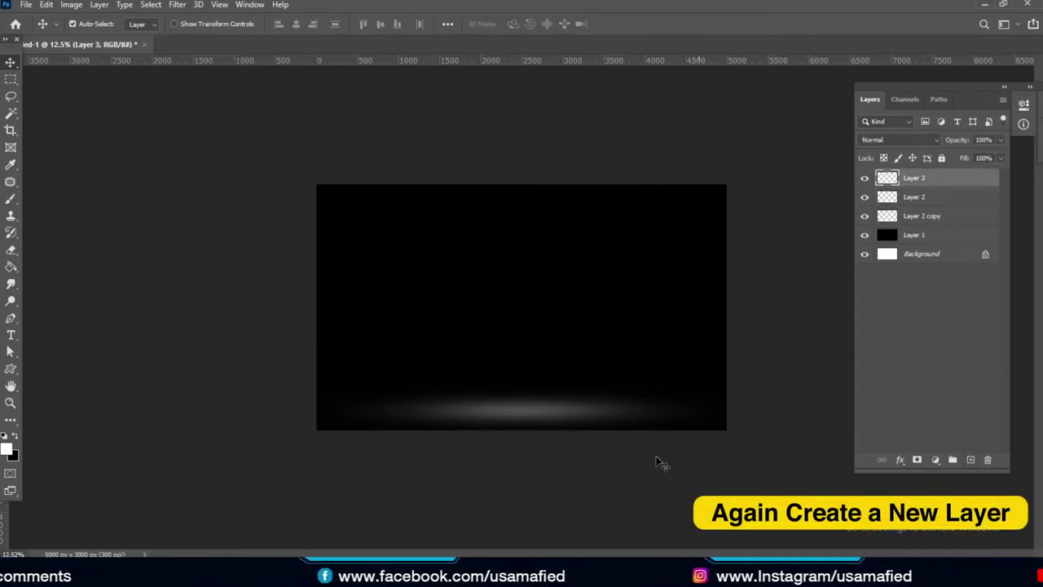
left_click(11, 199)
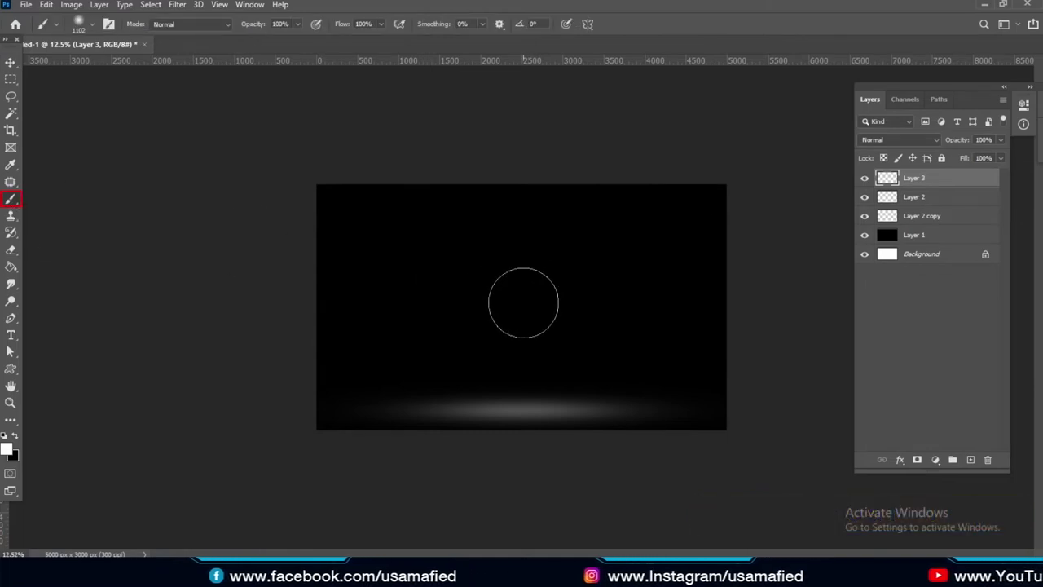
left_click(524, 302)
key("v")
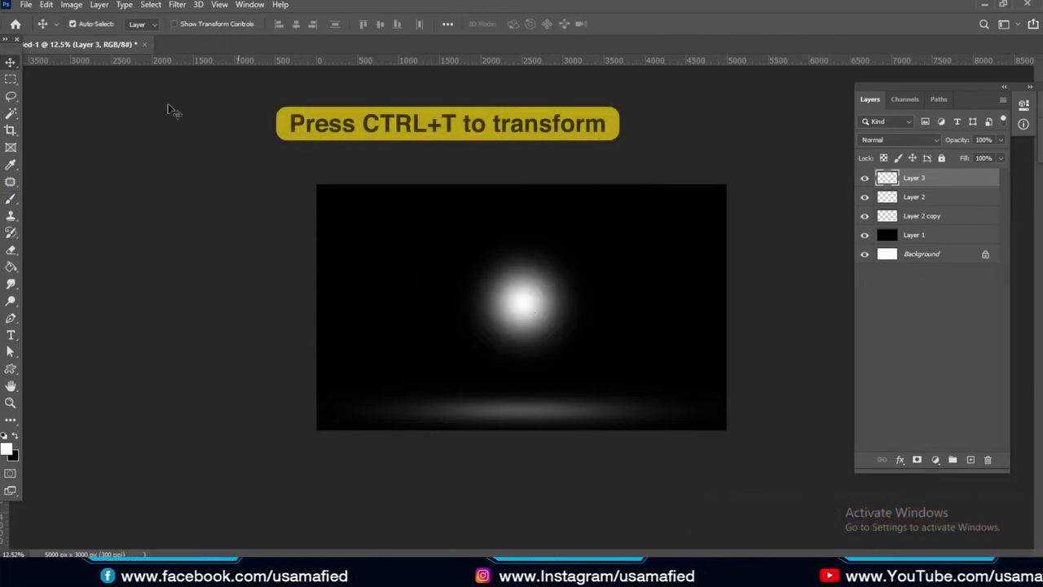
Distort the dab by pulling its top corners up and outward into a cone shape.
key("ctrl+t")
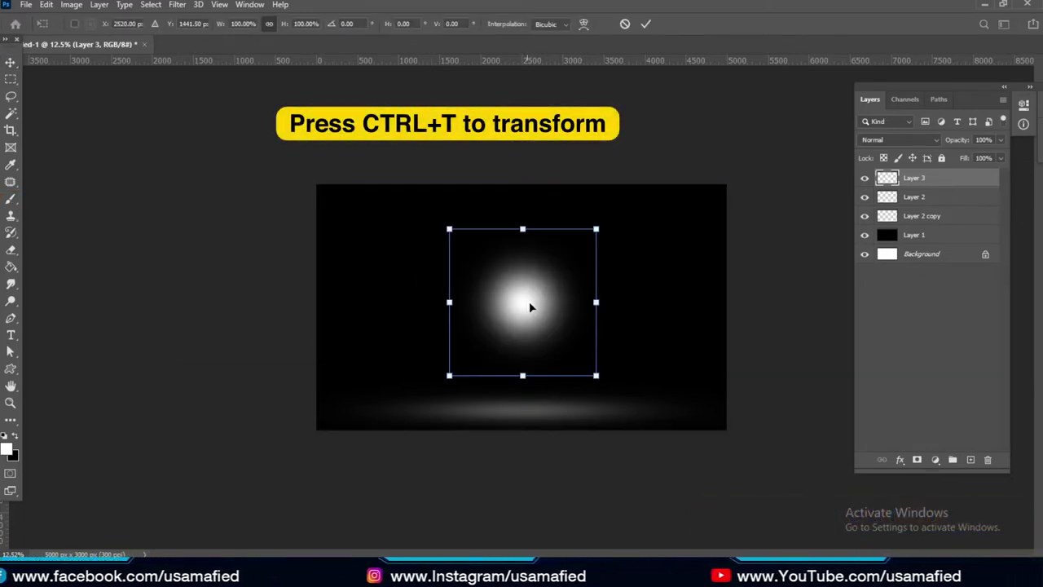
scroll(548, 305, "down", 2)
scroll(546, 305, "down", 2)
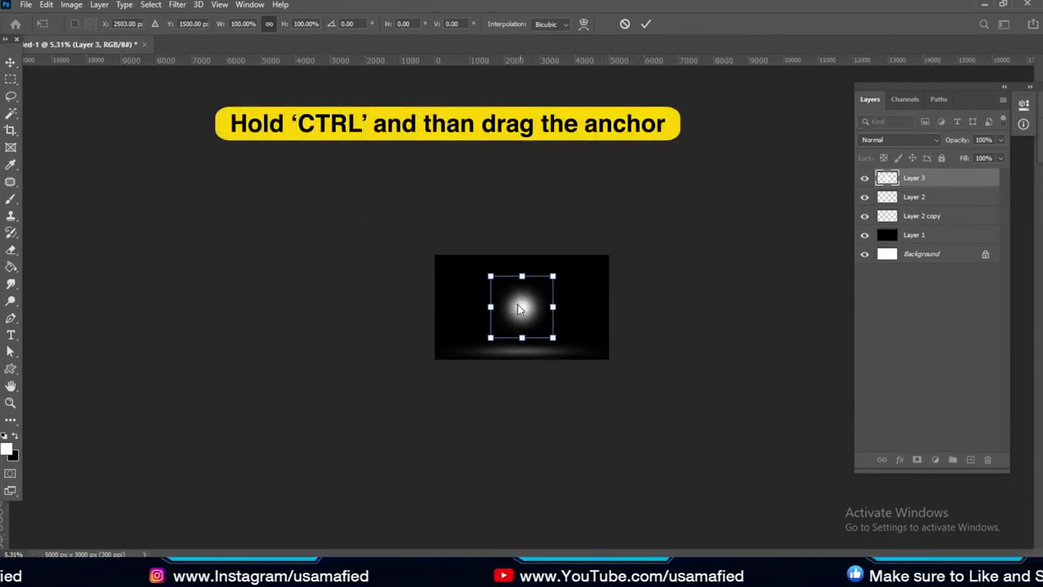
left_click_drag(554, 277, 591, 182)
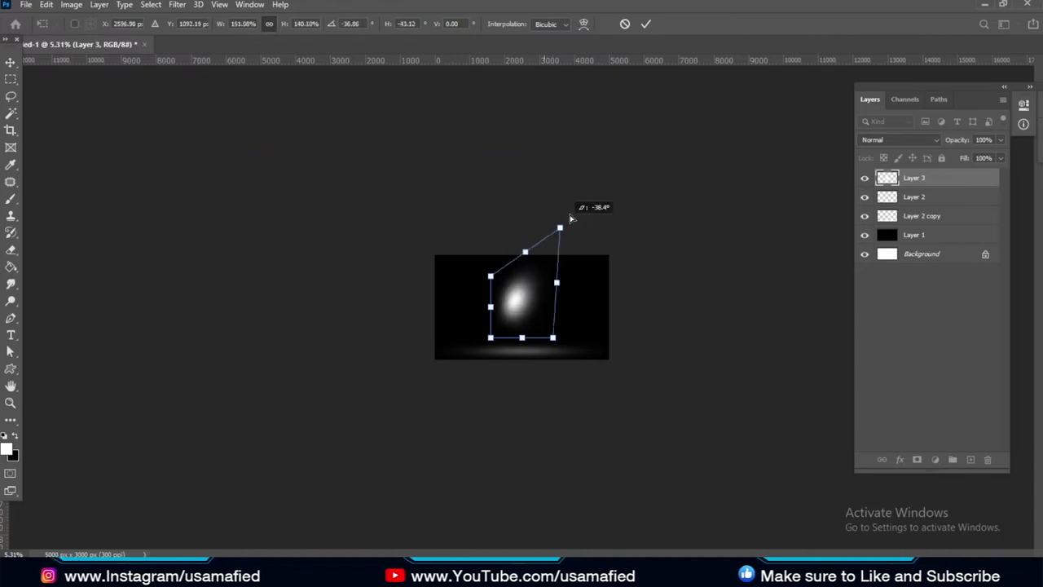
mouse_move(490, 276)
left_mouse_down()
mouse_move(478, 190)
mouse_move(436, 176)
mouse_move(394, 139)
left_mouse_up()
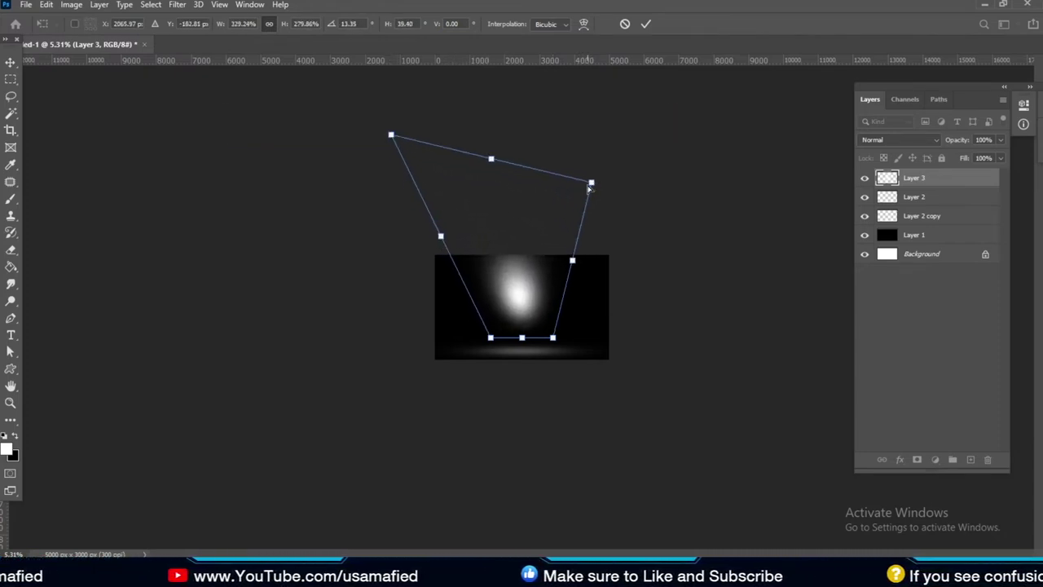
mouse_move(591, 185)
left_mouse_down()
mouse_move(637, 137)
mouse_move(733, 73)
left_mouse_up()
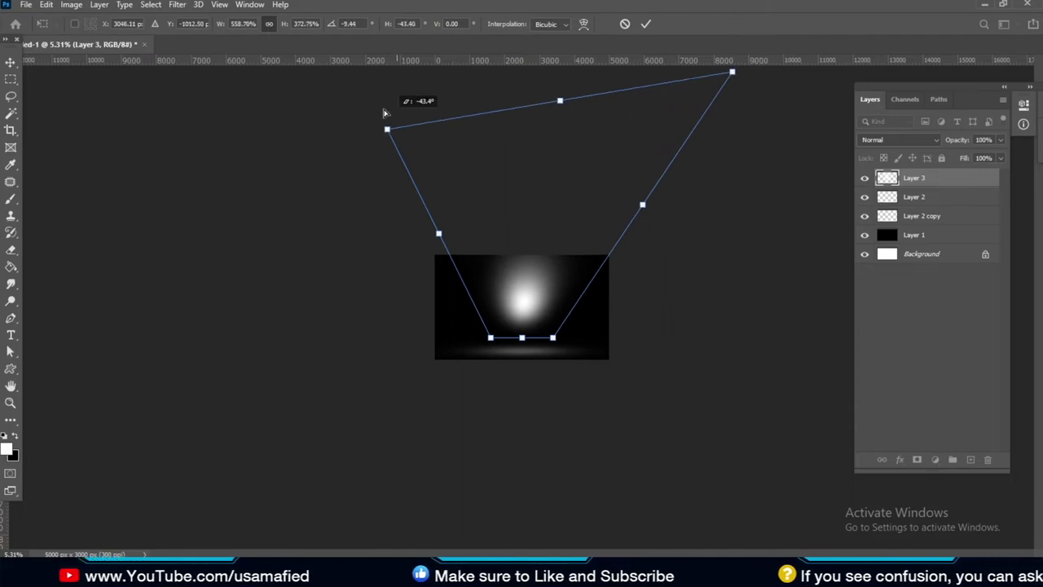
left_click_drag(391, 135, 274, 68)
Widen the cone's top corners further, narrow its bottom, and apply the distortion.
scroll(540, 190, "down", 2)
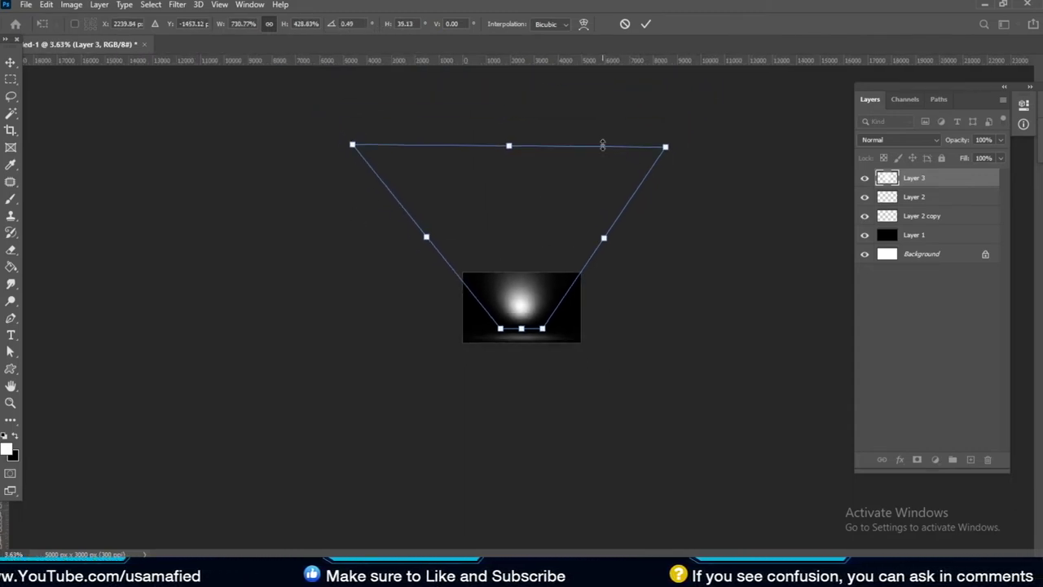
left_click_drag(664, 148, 732, 87)
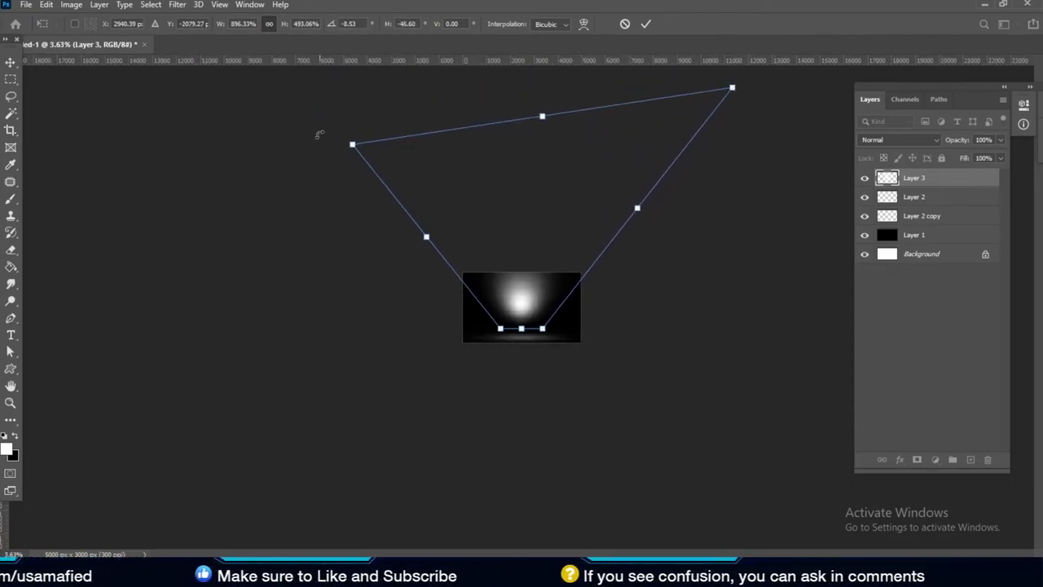
left_click_drag(357, 146, 305, 115)
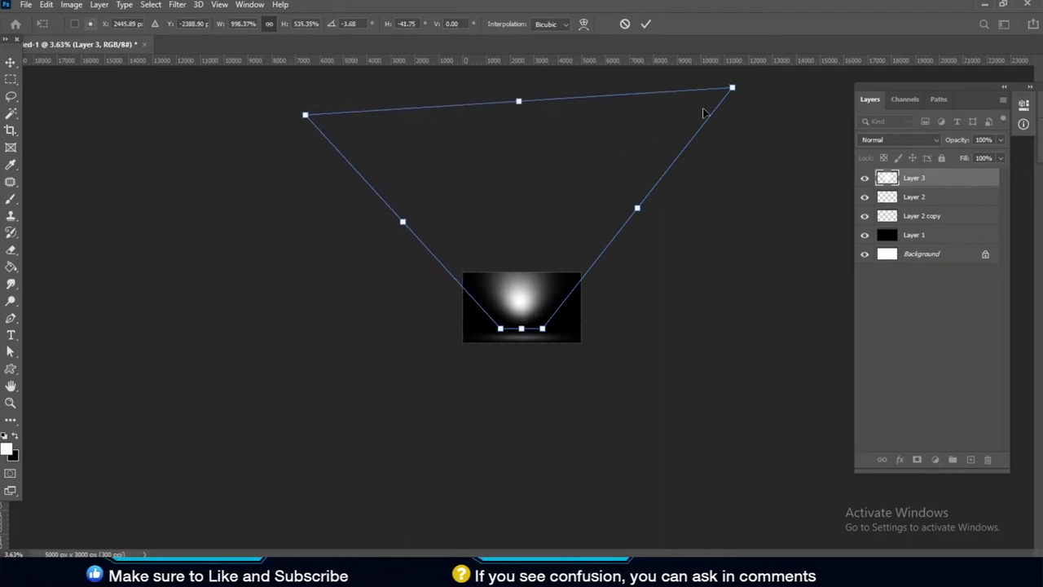
left_click_drag(732, 95, 749, 80)
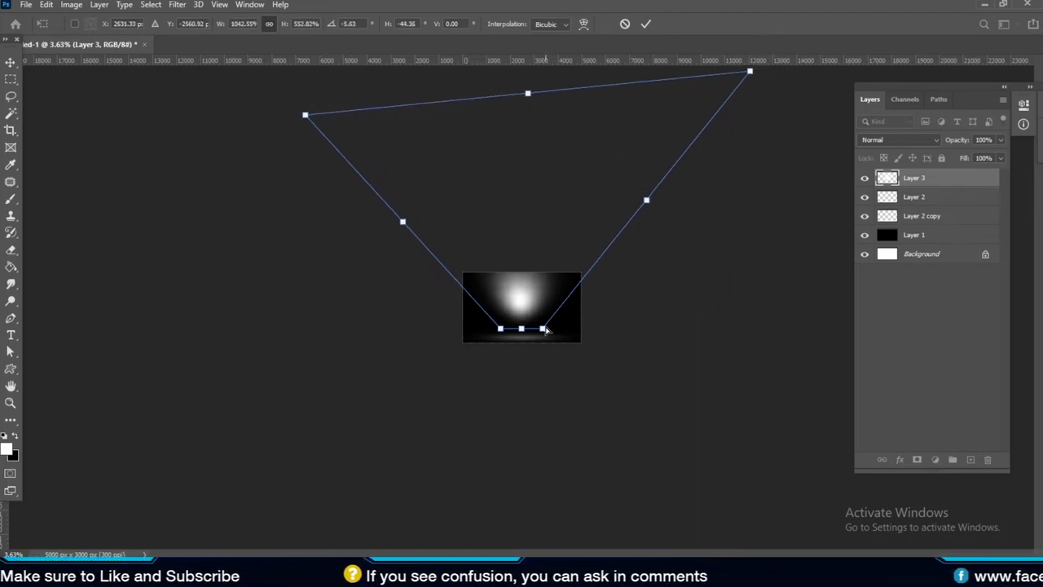
mouse_move(546, 329)
left_mouse_down()
mouse_move(582, 306)
mouse_move(515, 332)
left_mouse_up()
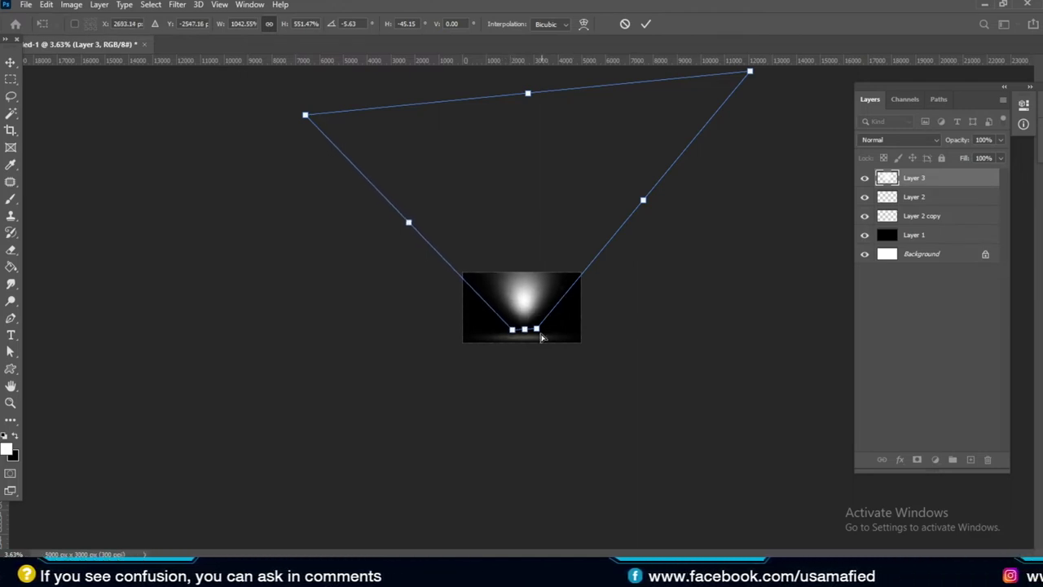
left_click_drag(538, 334, 538, 333)
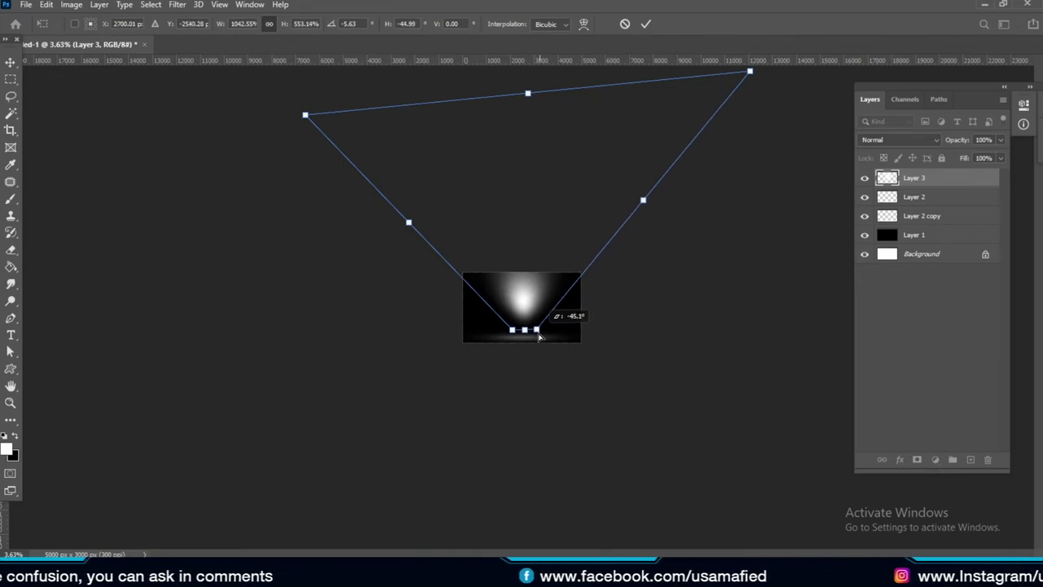
key("Return")
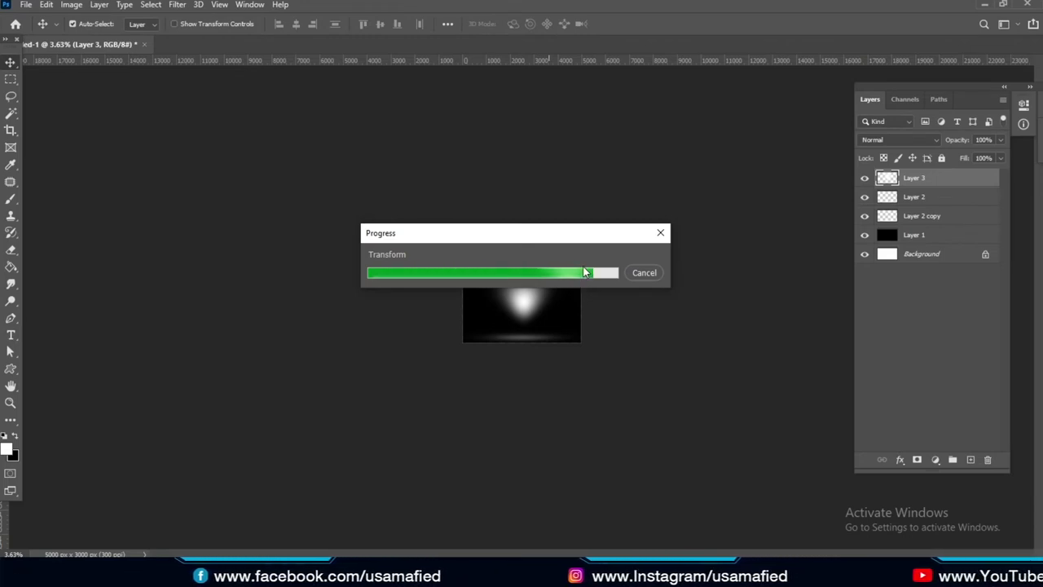
Rotate the Layer 3 light cone 180° so it points downward.
key("ctrl+t")
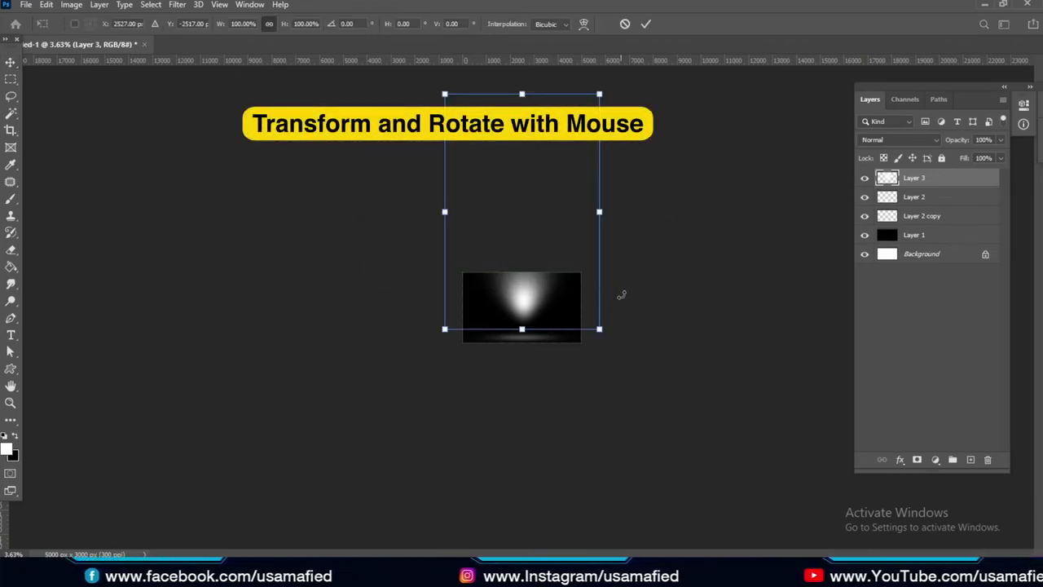
mouse_move(623, 296)
left_mouse_down()
mouse_move(418, 145)
mouse_move(426, 128)
left_mouse_up()
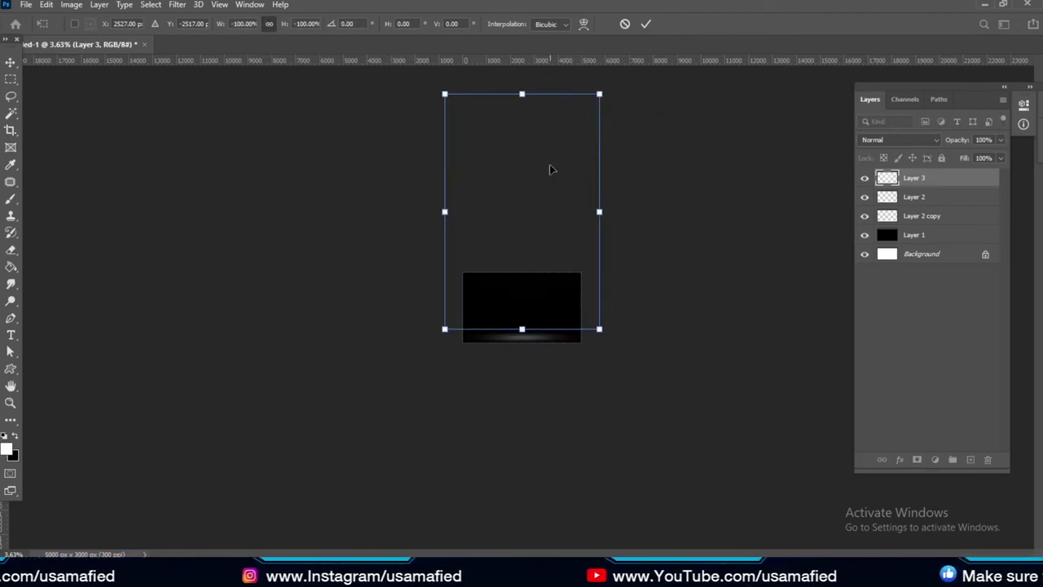
key("Return")
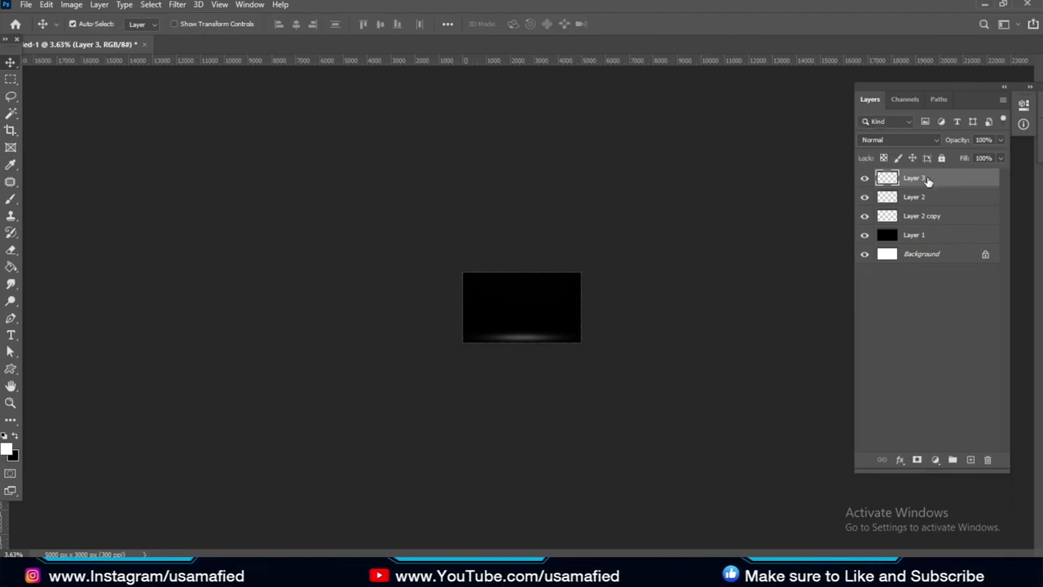
Position the spotlight at the canvas top edge and set Layer 3 opacity to 34%.
mouse_move(546, 247)
left_mouse_down()
mouse_move(549, 394)
mouse_move(544, 377)
left_mouse_up()
key("ctrl+0")
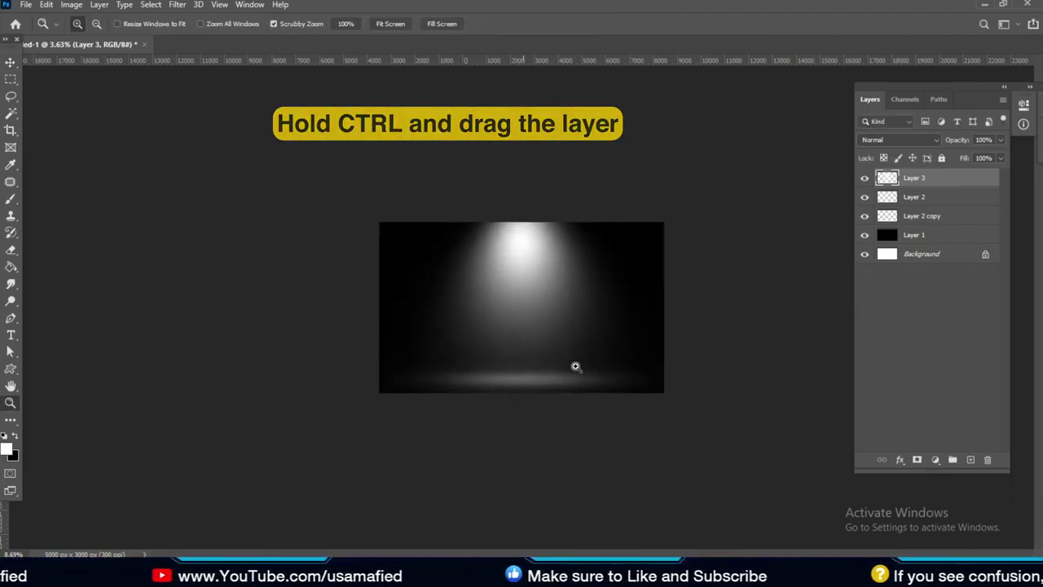
left_click_drag(523, 330, 527, 284)
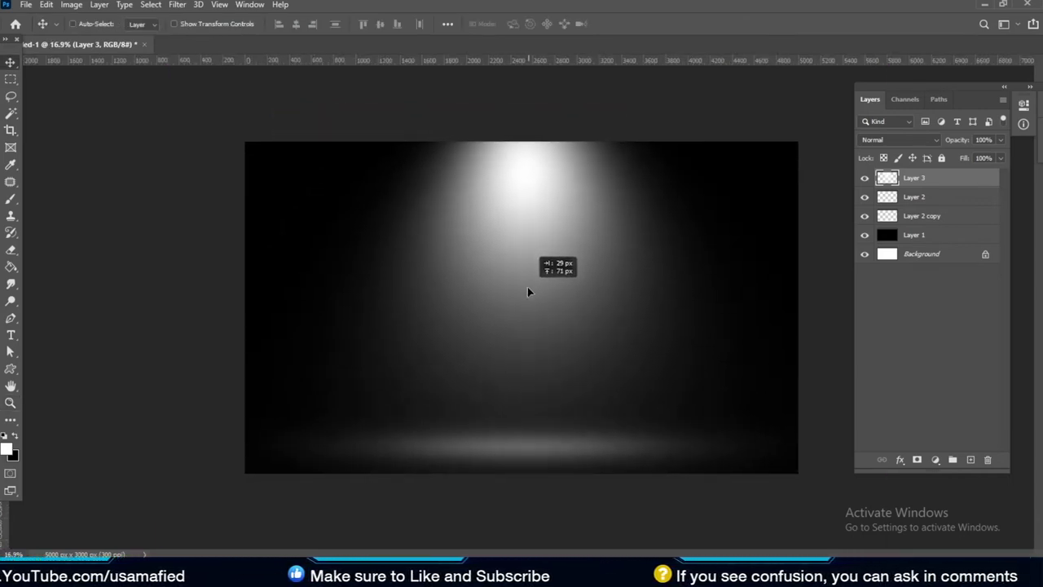
left_click_drag(527, 285, 529, 293)
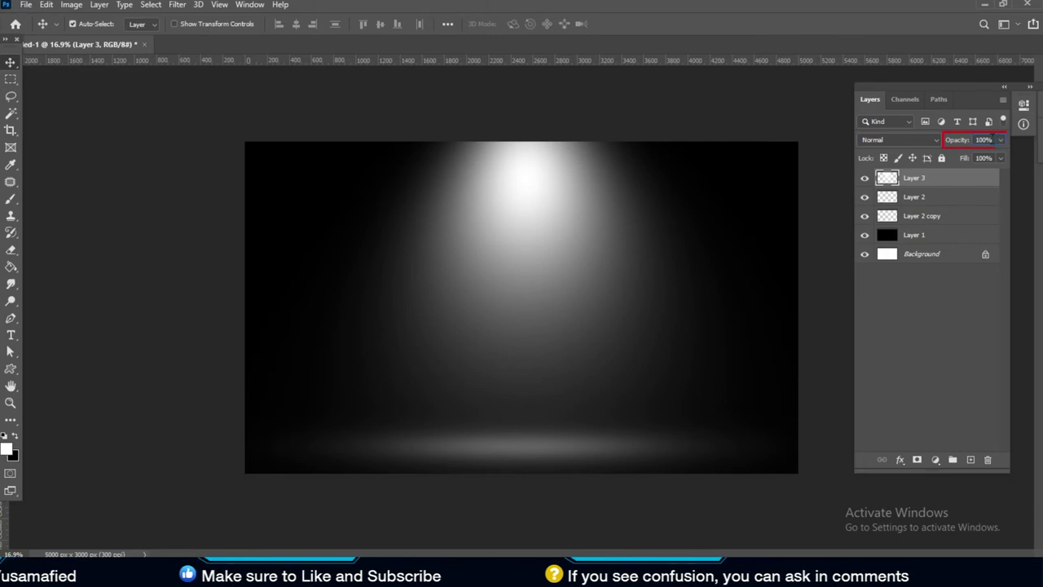
type("34")
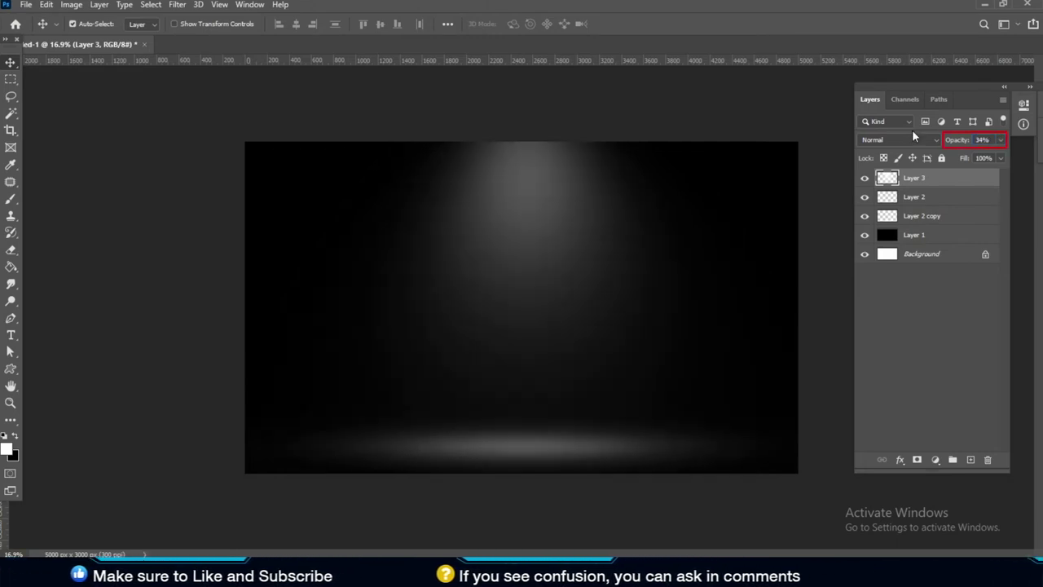
key("Return")
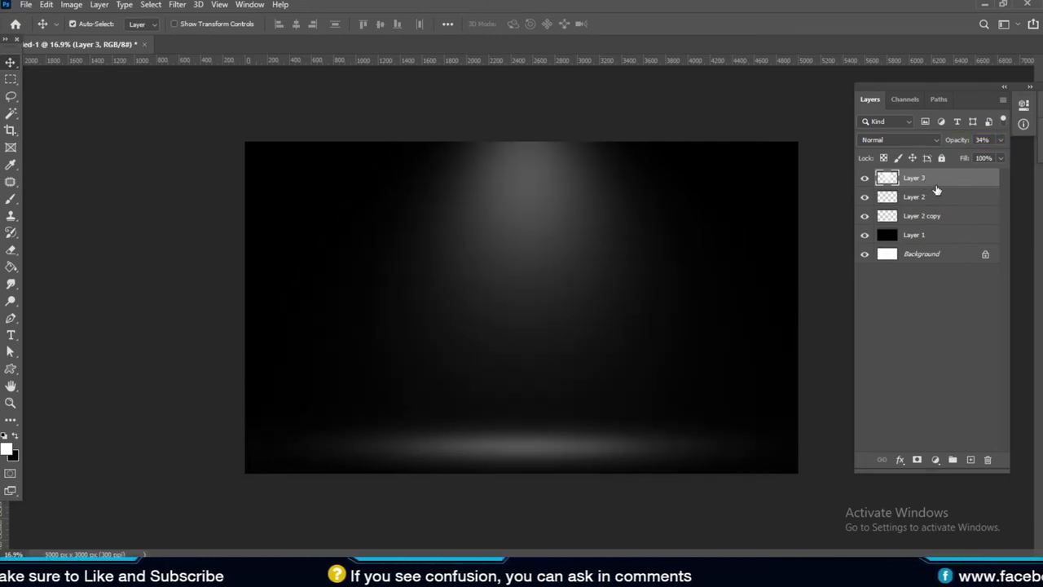
Duplicate Layer 3 as Layer 3 copy.
right_click(940, 184)
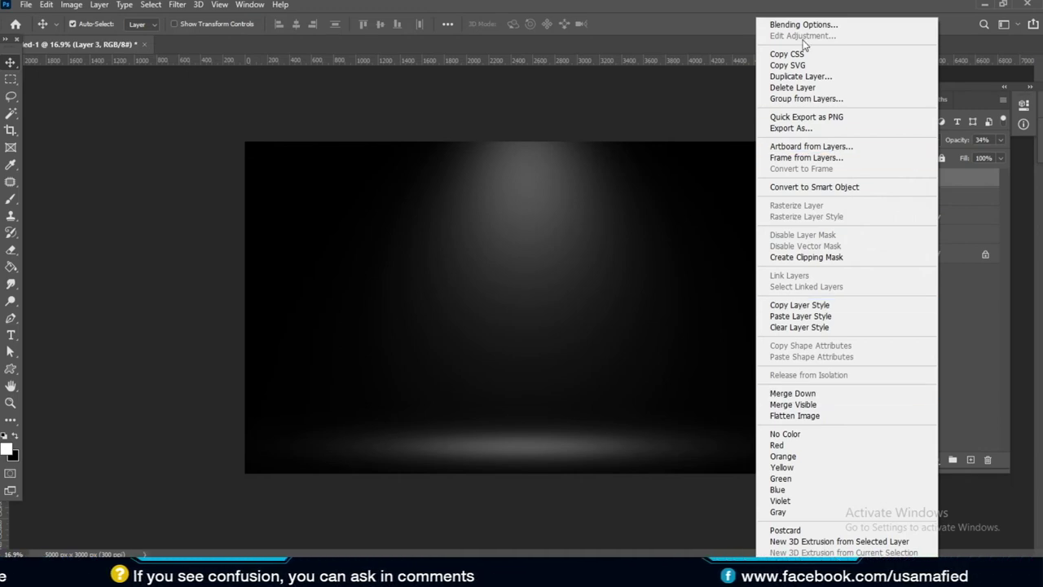
left_click(813, 76)
left_click(627, 151)
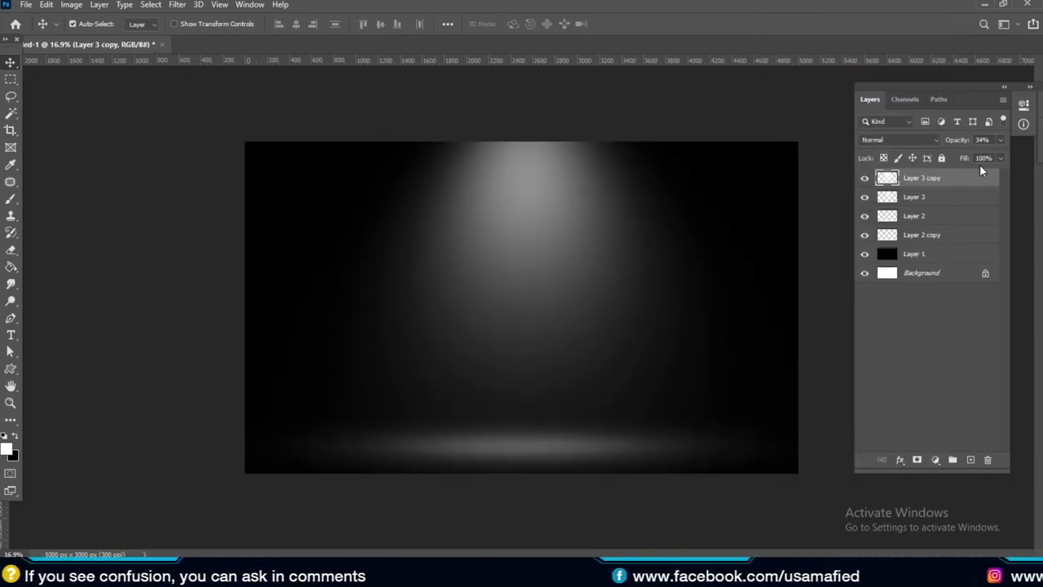
Scale Layer 3 copy up to about 148% and set its opacity to 9%.
key("ctrl+t")
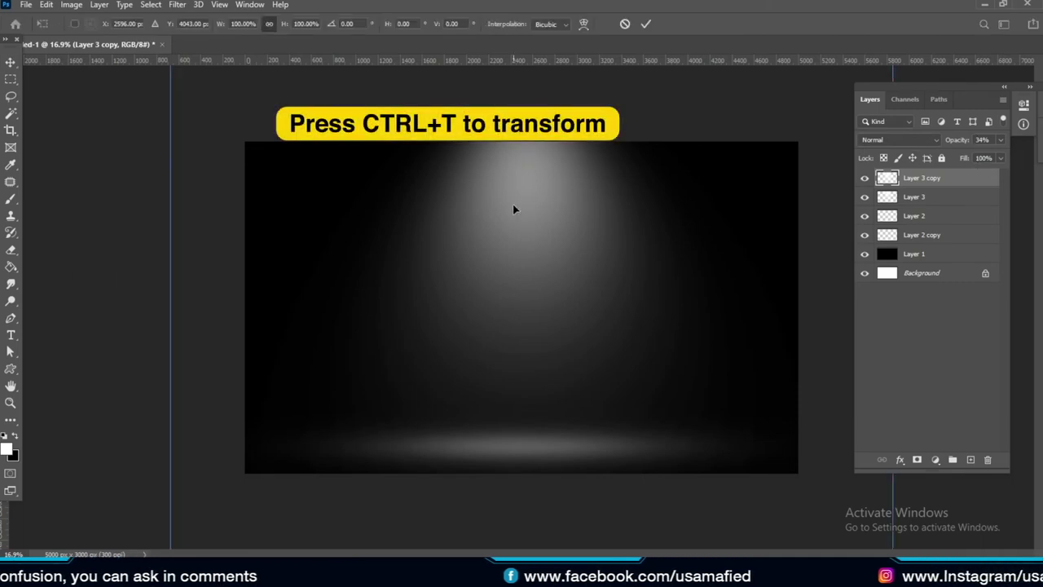
scroll(517, 296, "down", 1)
scroll(527, 315, "down", 3)
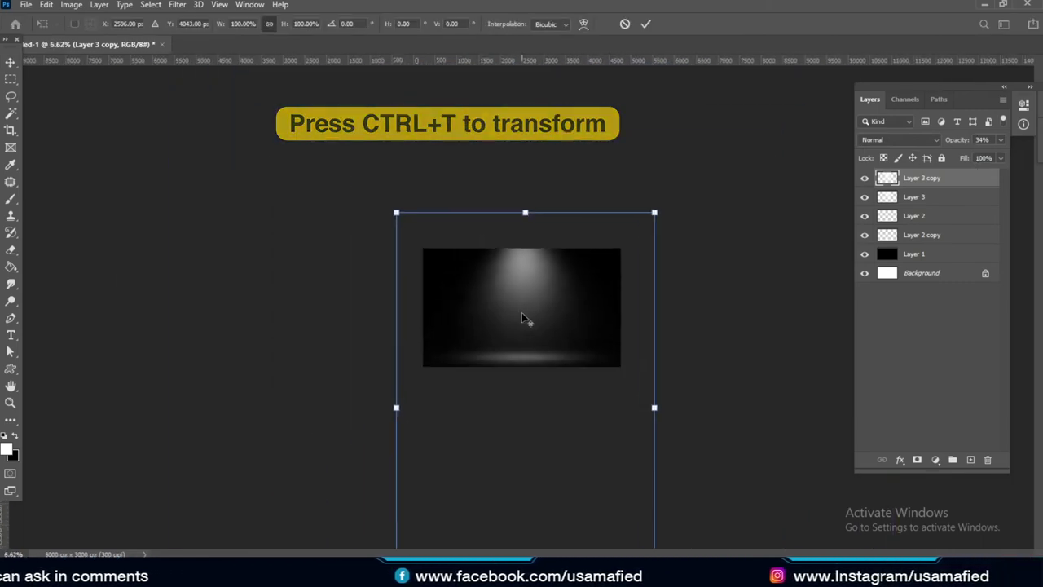
scroll(558, 318, "down", 1)
left_click_drag(630, 228, 694, 132)
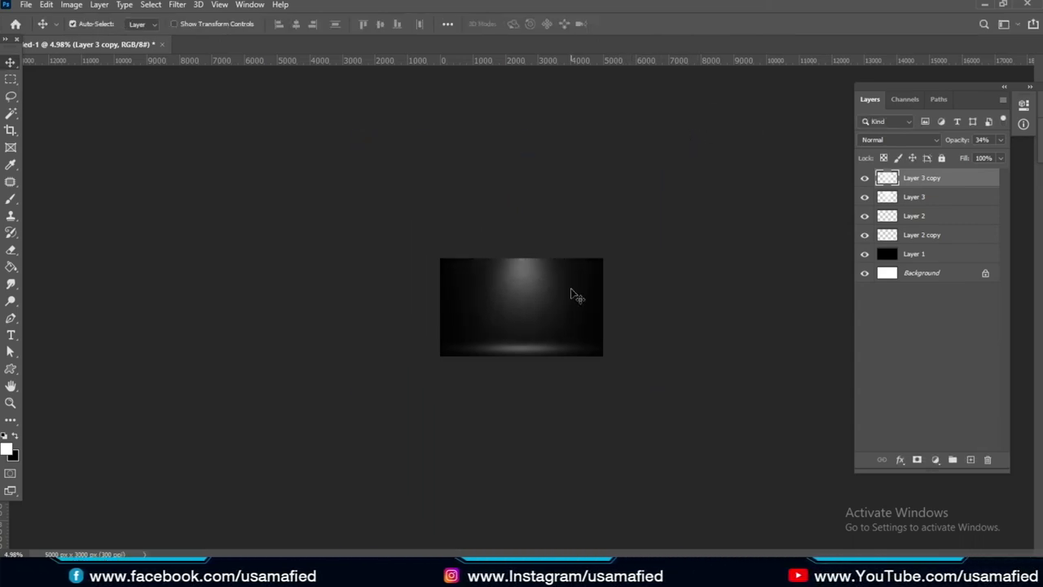
key("ctrl+plus")
key("ctrl+plus")
key("ctrl+plus")
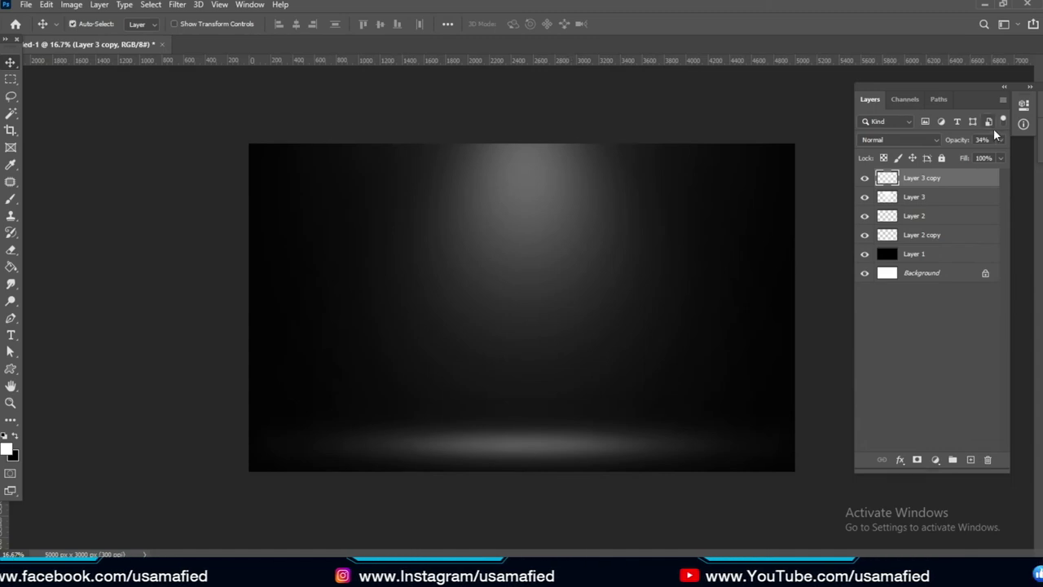
left_click(958, 141)
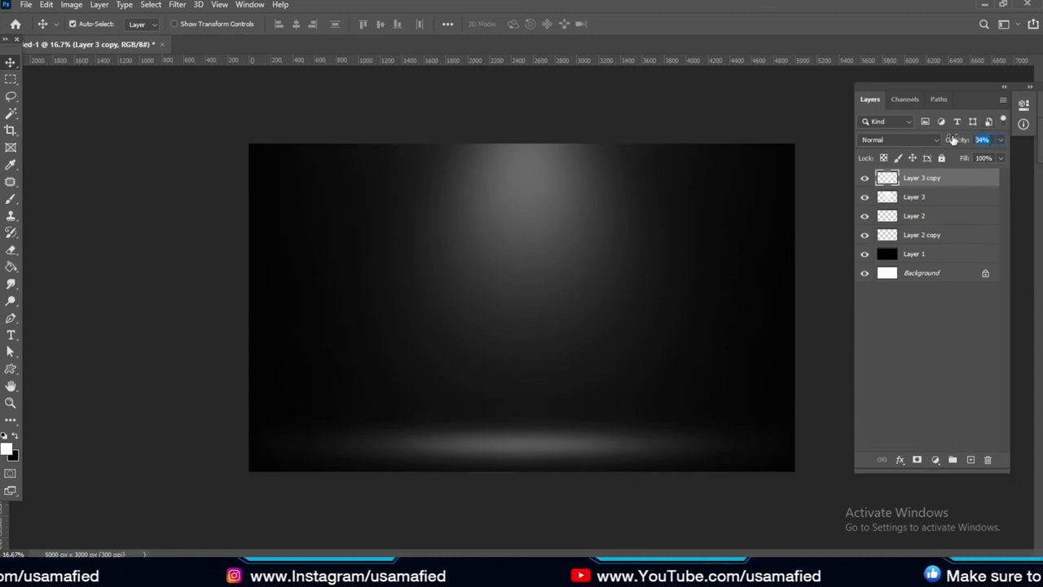
type("9")
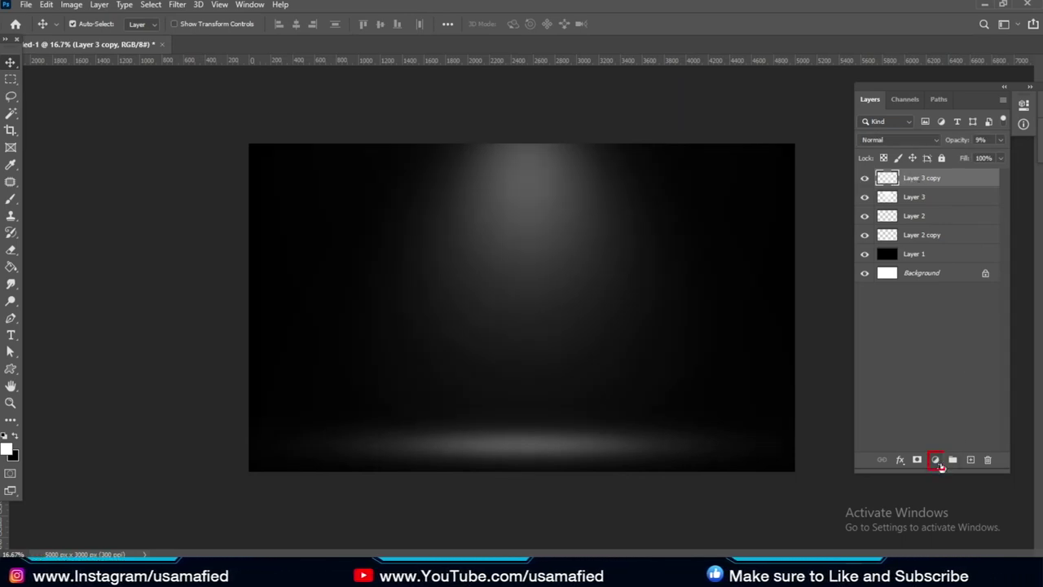
Add a Hue/Saturation adjustment layer with Colorize on, raised saturation, and hue shifted to blue.
left_click(936, 461)
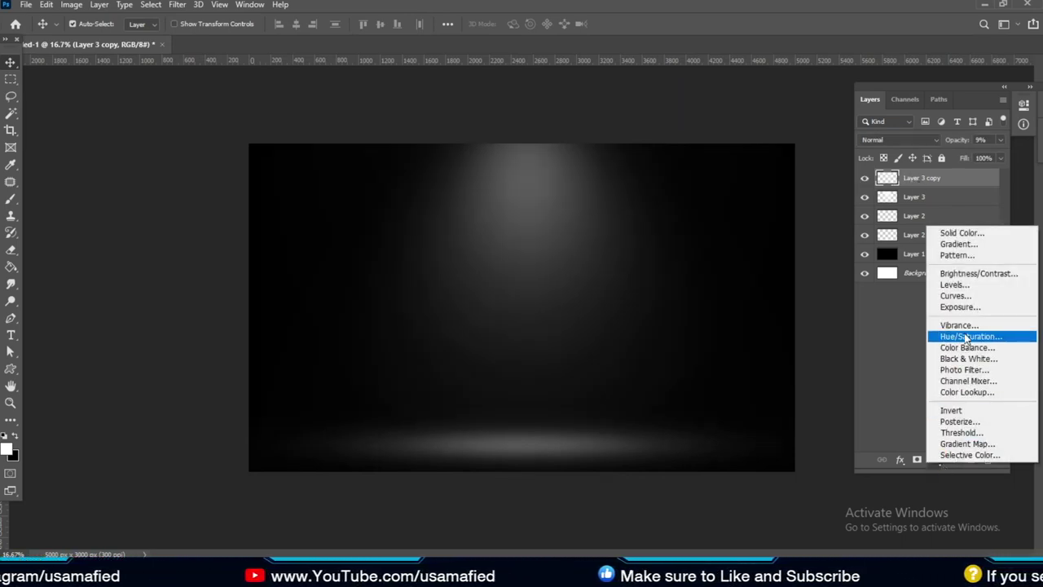
left_click(967, 336)
left_click(909, 261)
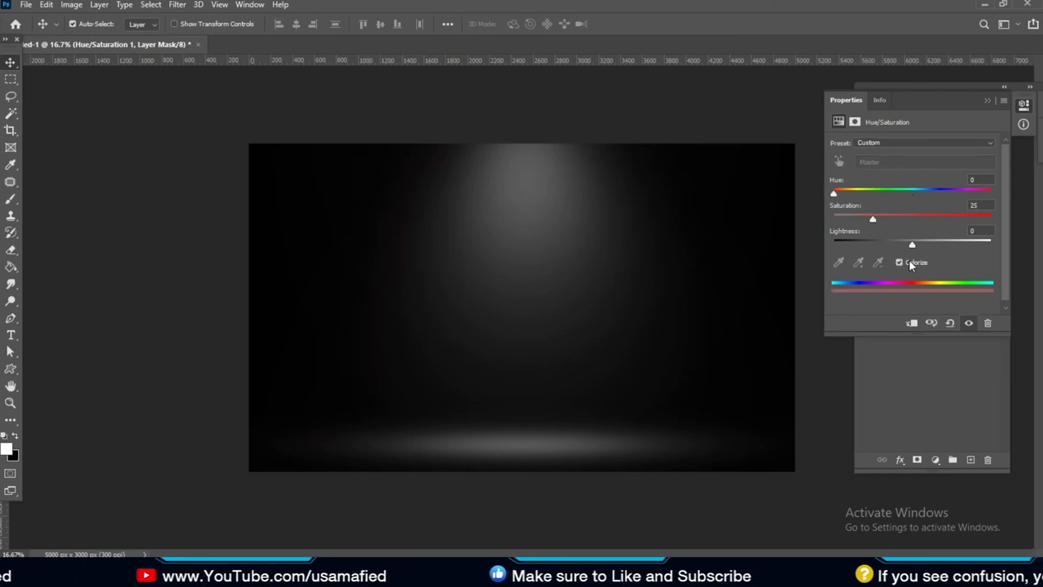
left_click_drag(934, 216, 963, 216)
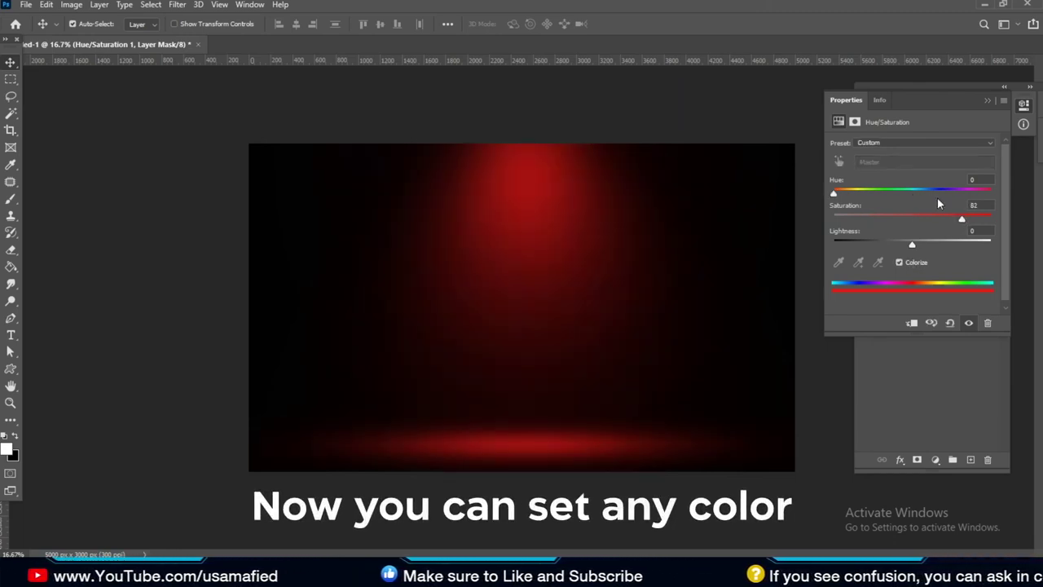
left_click_drag(833, 193, 925, 190)
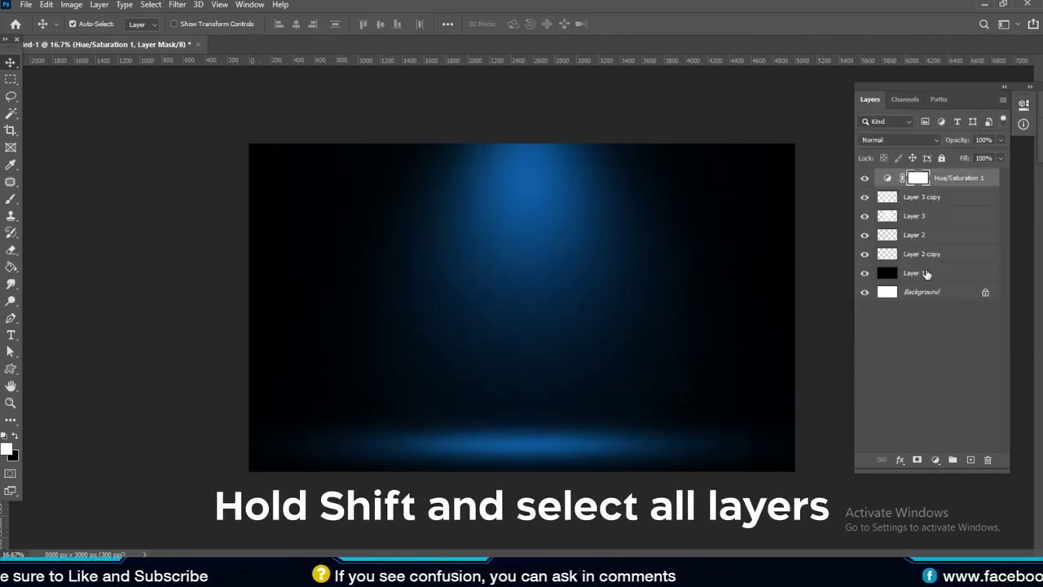
Duplicate all the spotlight layers and merge the copies into a single layer.
left_click(927, 274, "shift")
right_click(945, 240)
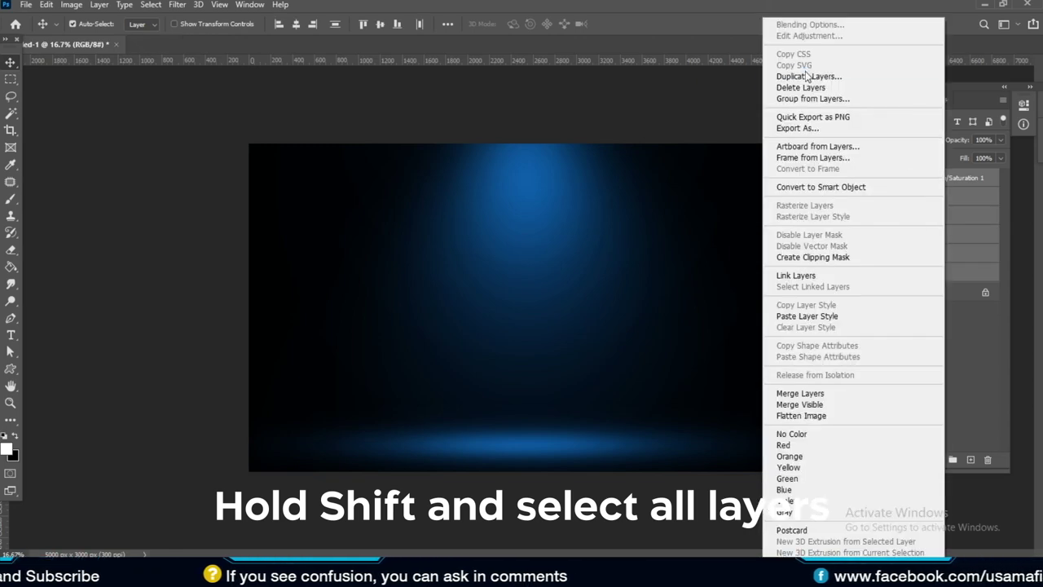
left_click(807, 76)
left_click(623, 151)
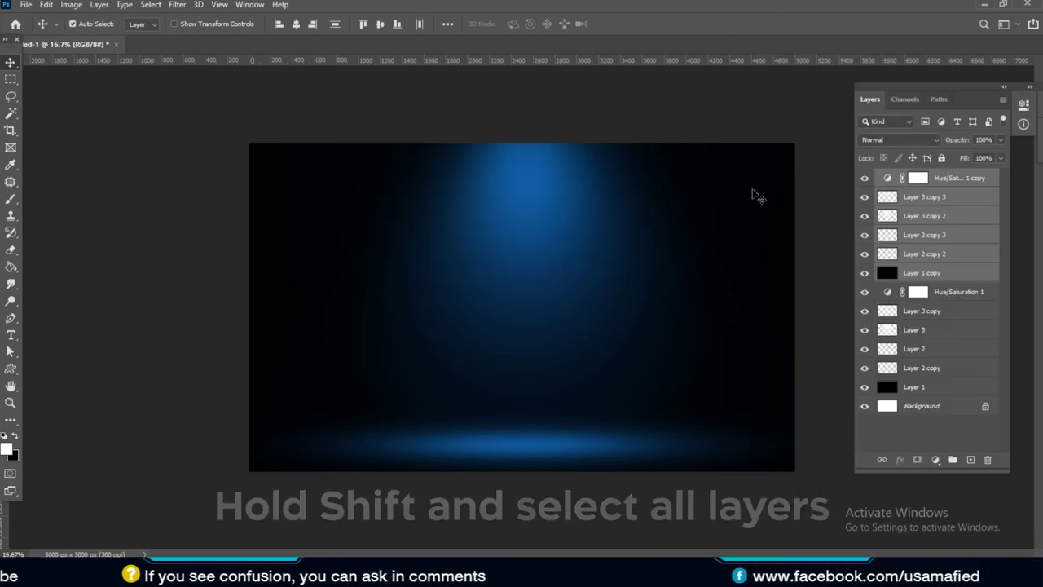
right_click(897, 215)
right_click(950, 204)
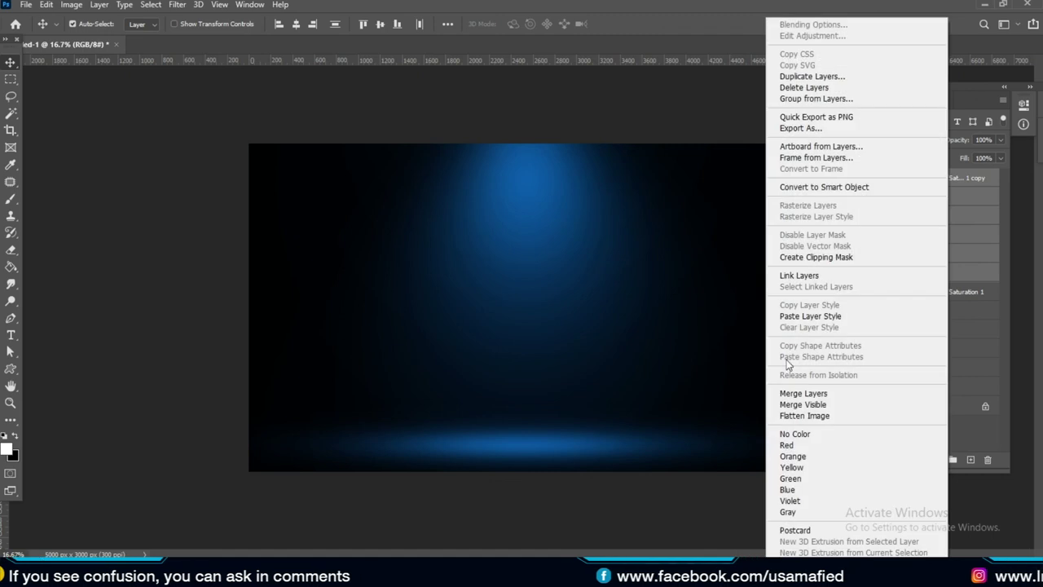
left_click(802, 393)
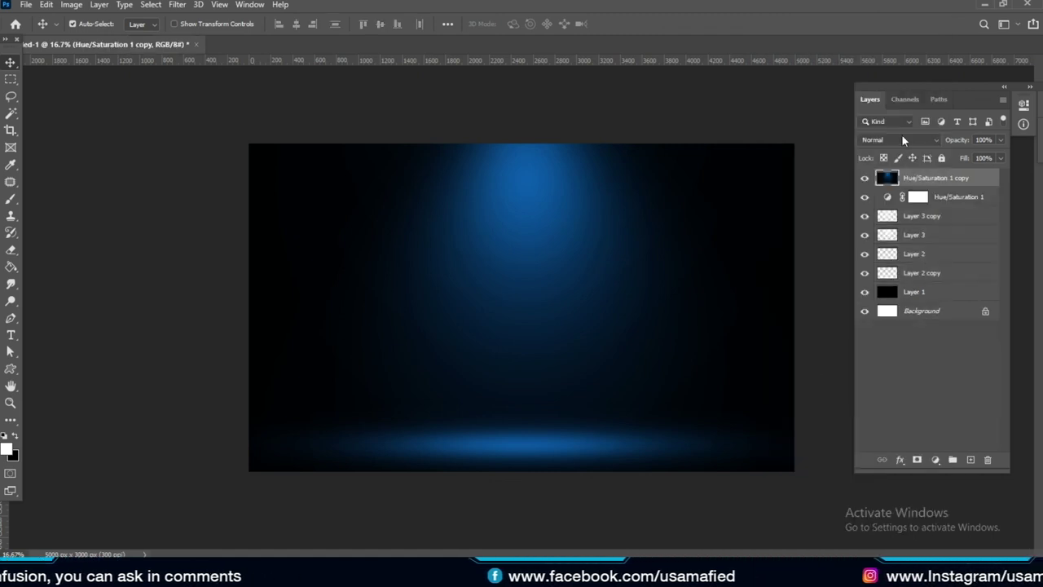
Set the merged layer's blend mode to Soft Light at 30% opacity.
left_click(903, 140)
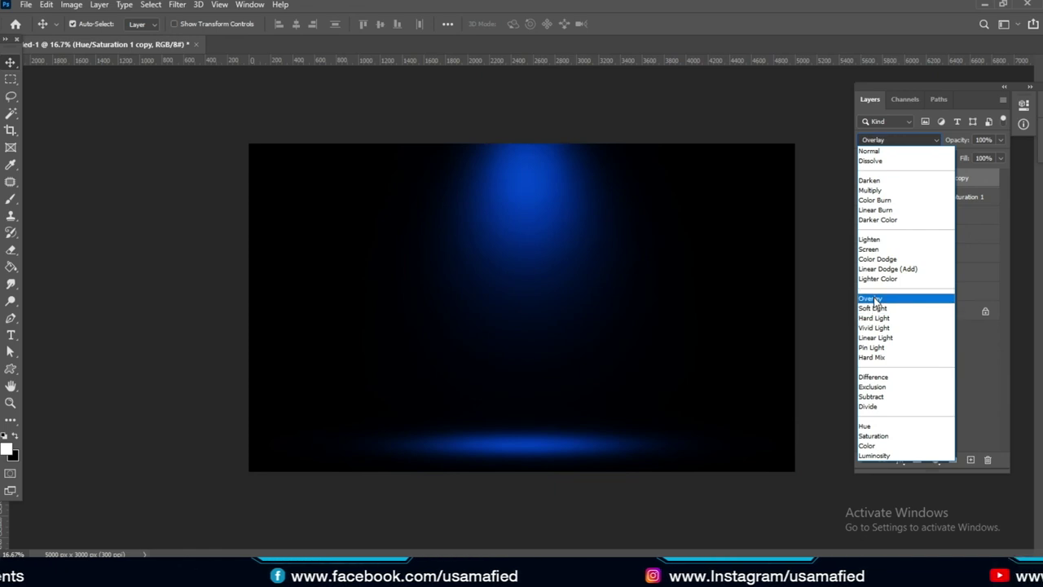
left_click(874, 308)
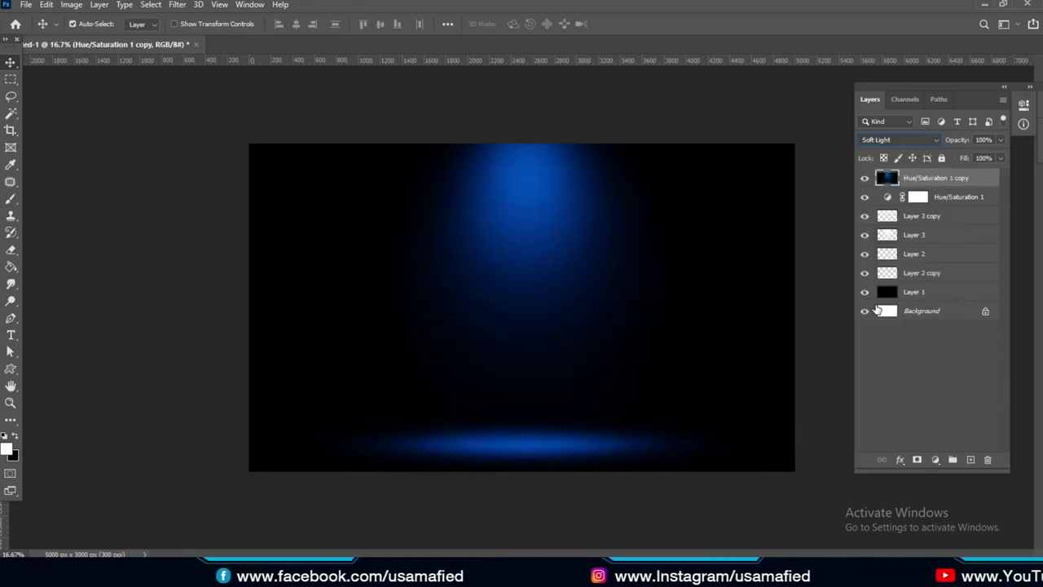
left_click(984, 140)
type("3")
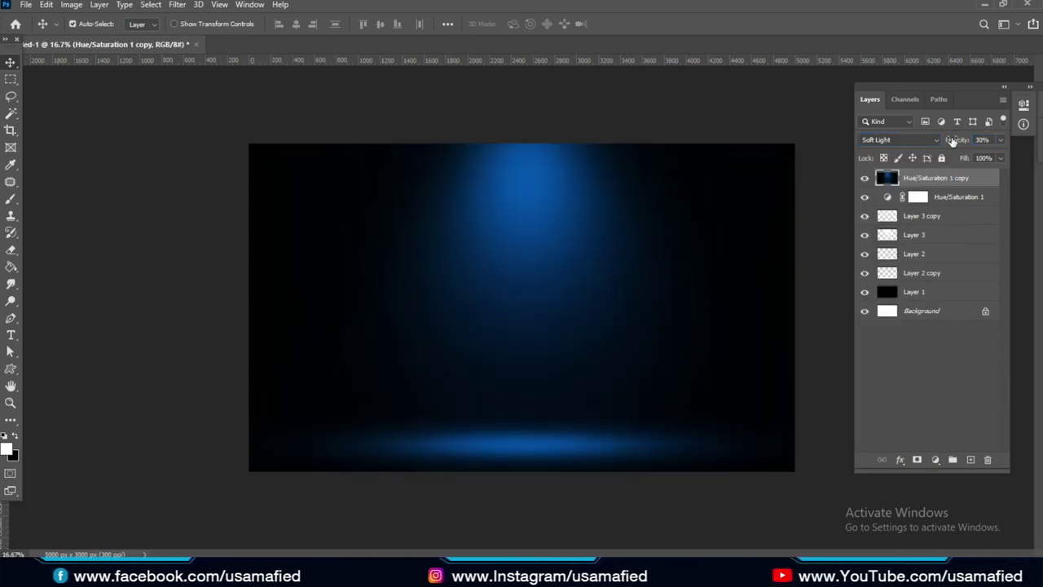